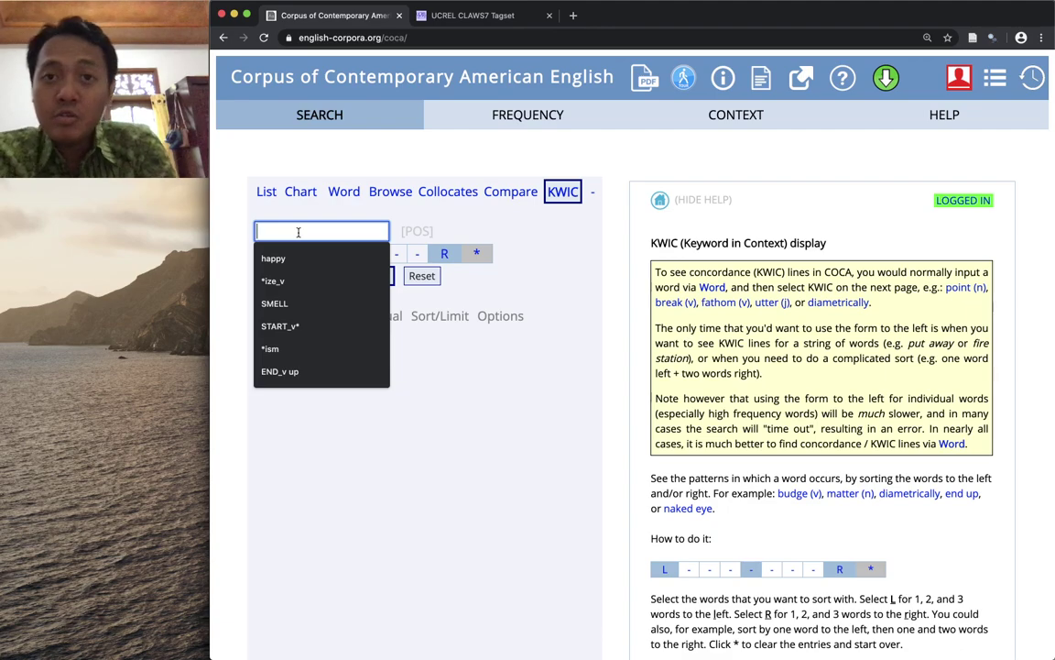
# View the sample KWIC concordance for "deal" in the PowerPoint slides, and return to the corpus search page in the browser.
pyautogui.click(297, 206)
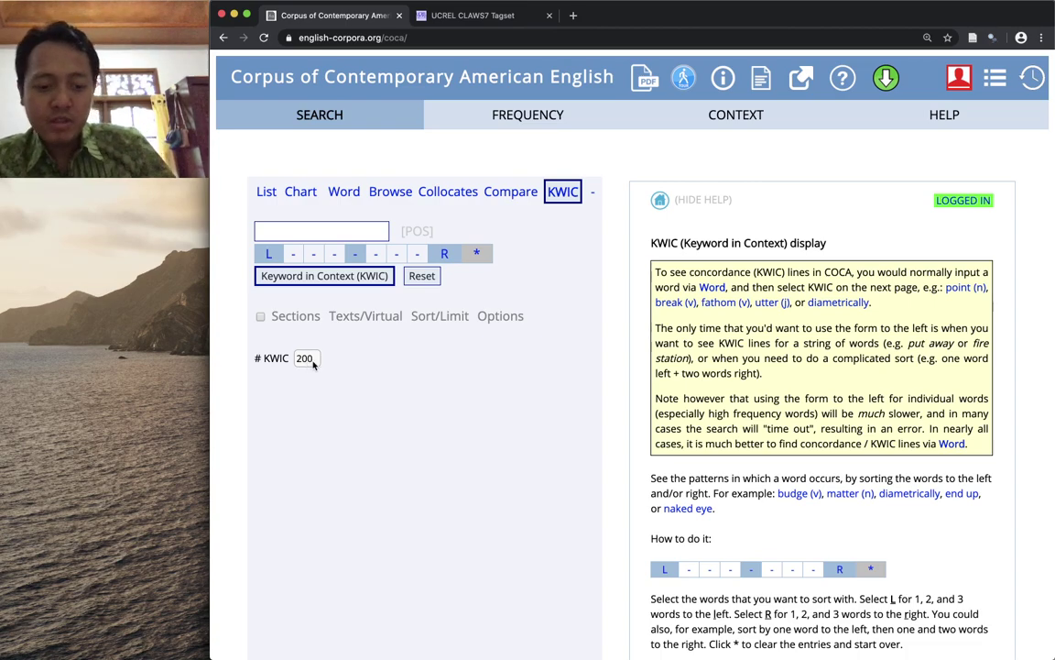
pyautogui.press('super+Tab')
pyautogui.press('pagedown')
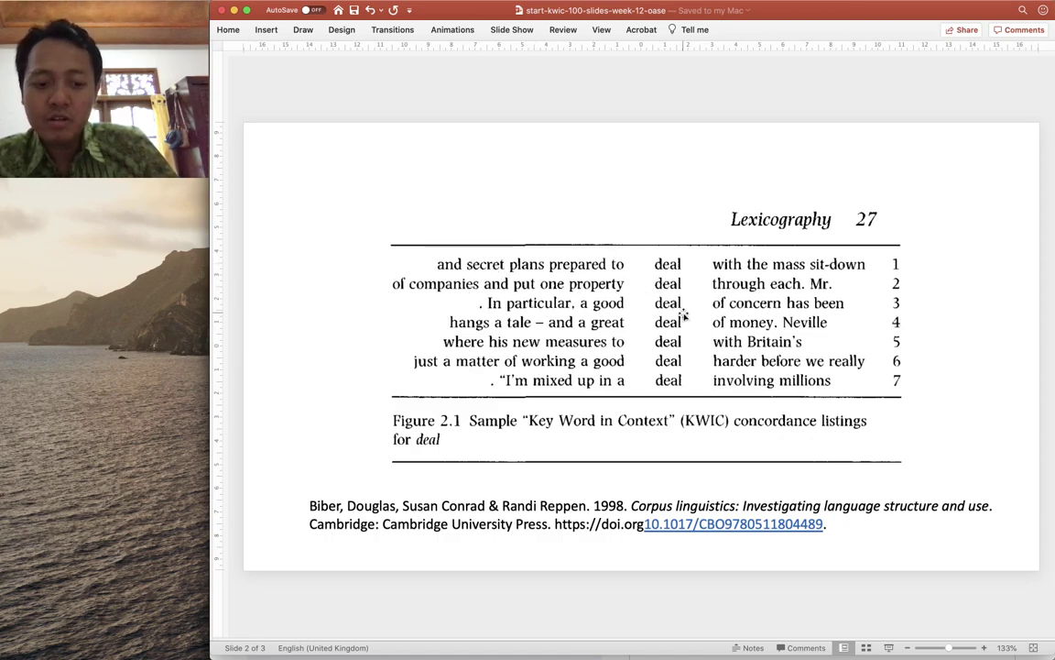
pyautogui.press('super+Tab')
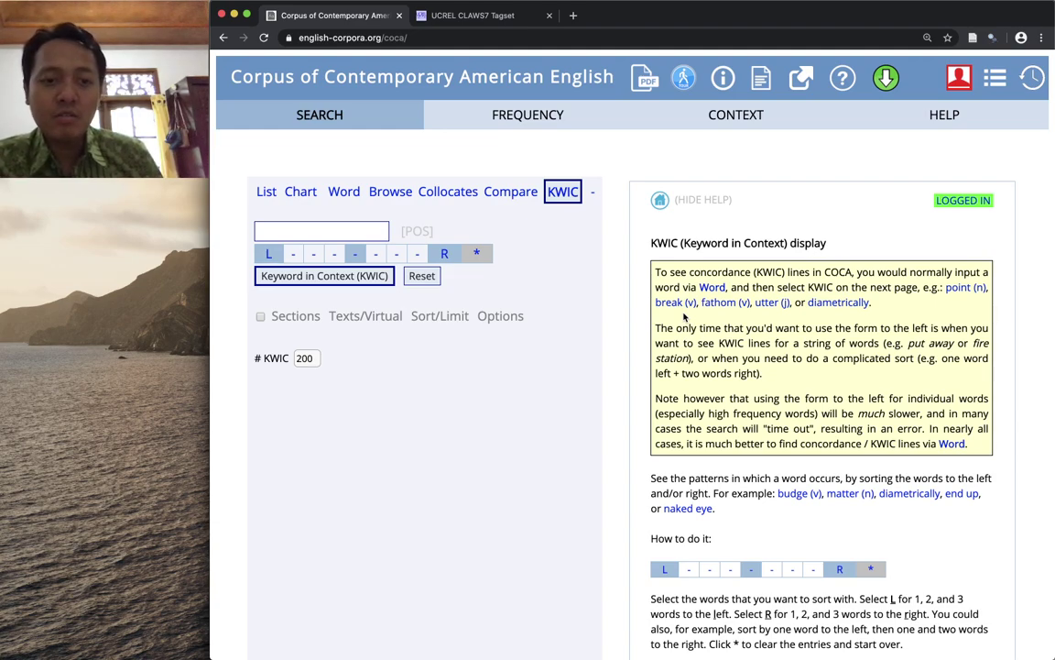
# Run a KWIC search for START_v* limited to 100 lines, and continue past the premium account notice to the results.
pyautogui.click(303, 360)
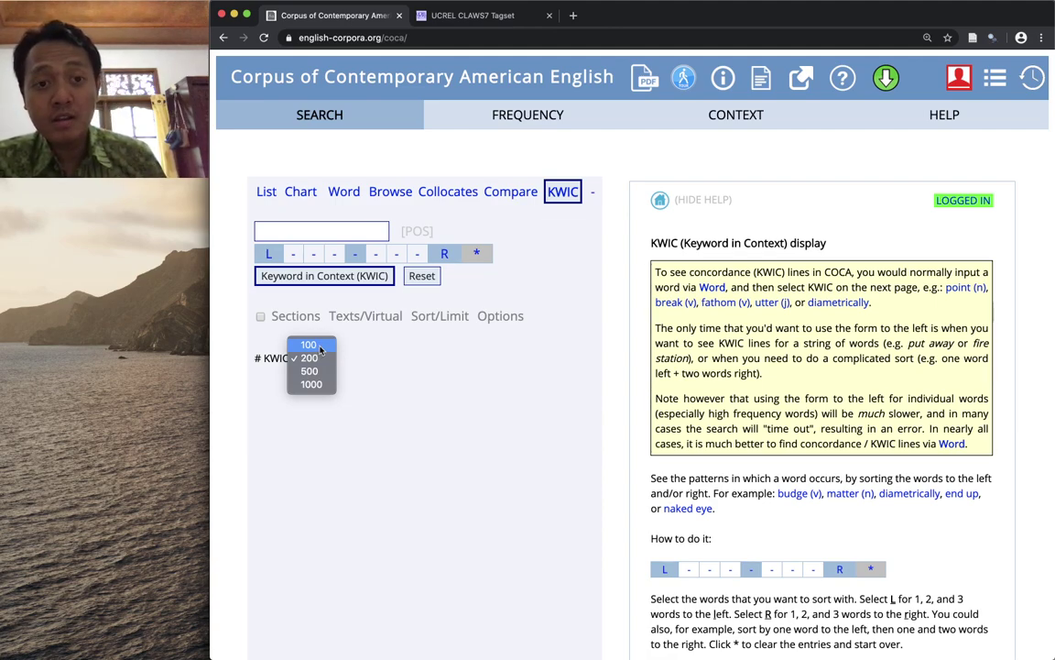
pyautogui.click(320, 347)
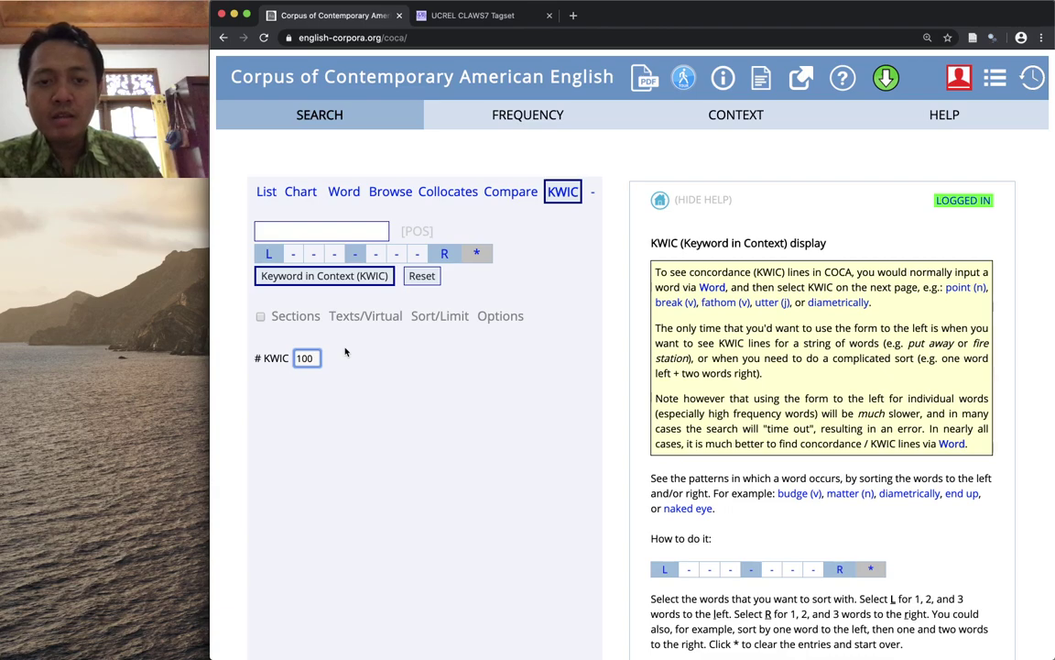
pyautogui.click(284, 229)
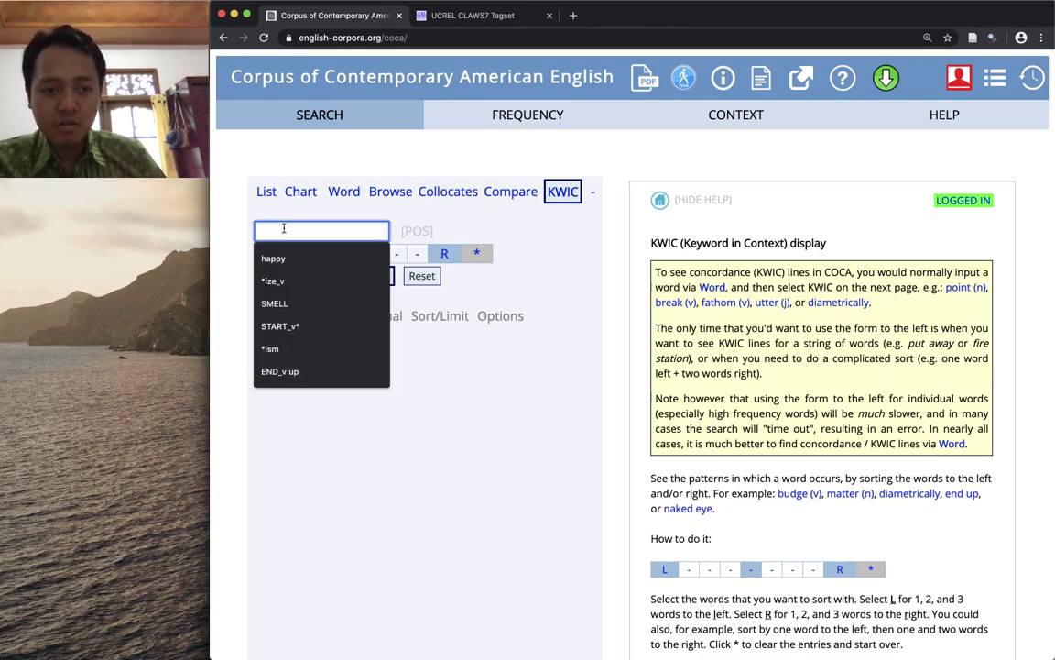
pyautogui.click(280, 326)
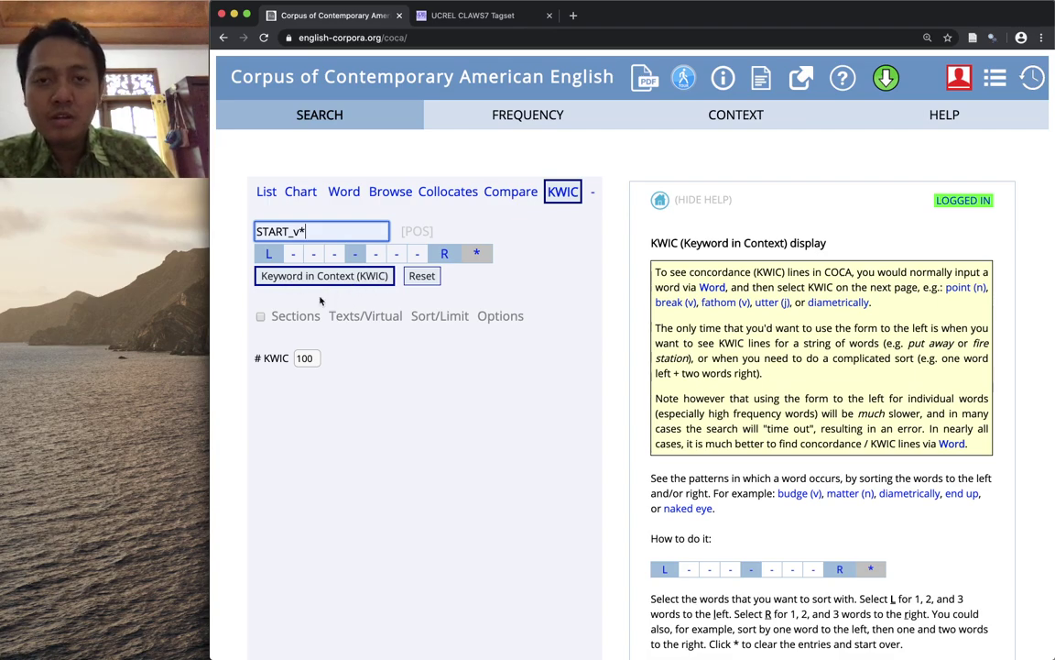
pyautogui.click(346, 279)
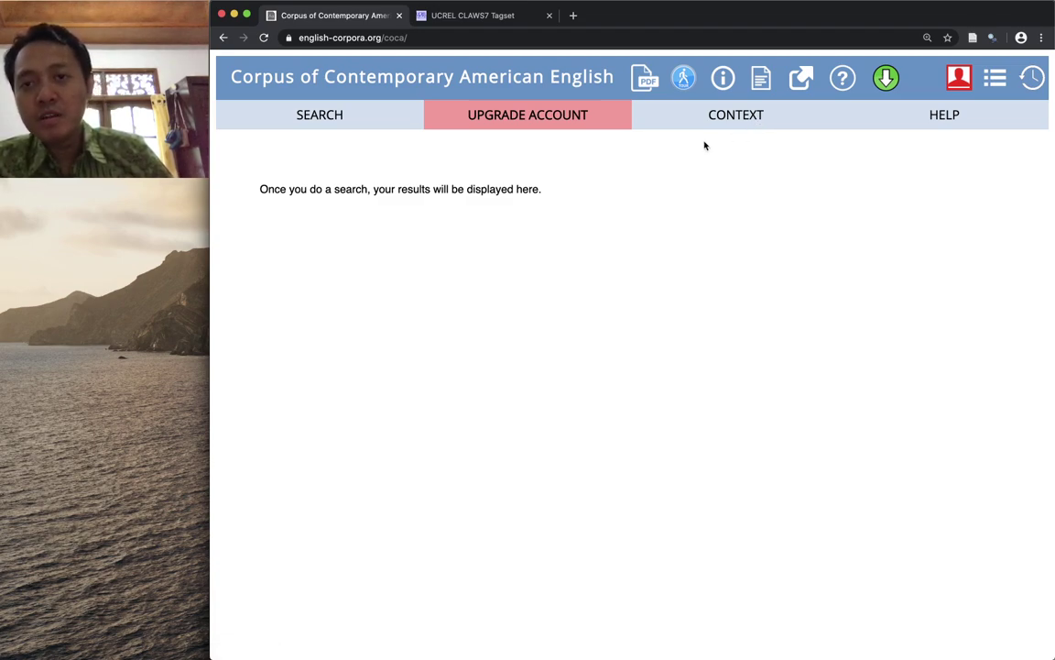
pyautogui.click(714, 112)
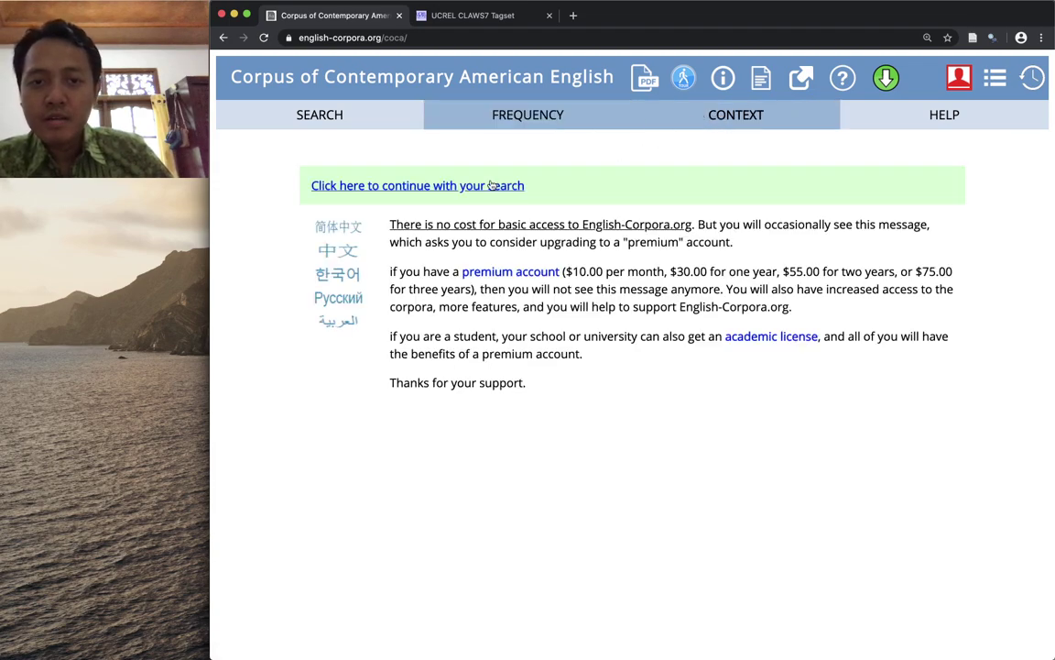
pyautogui.click(490, 186)
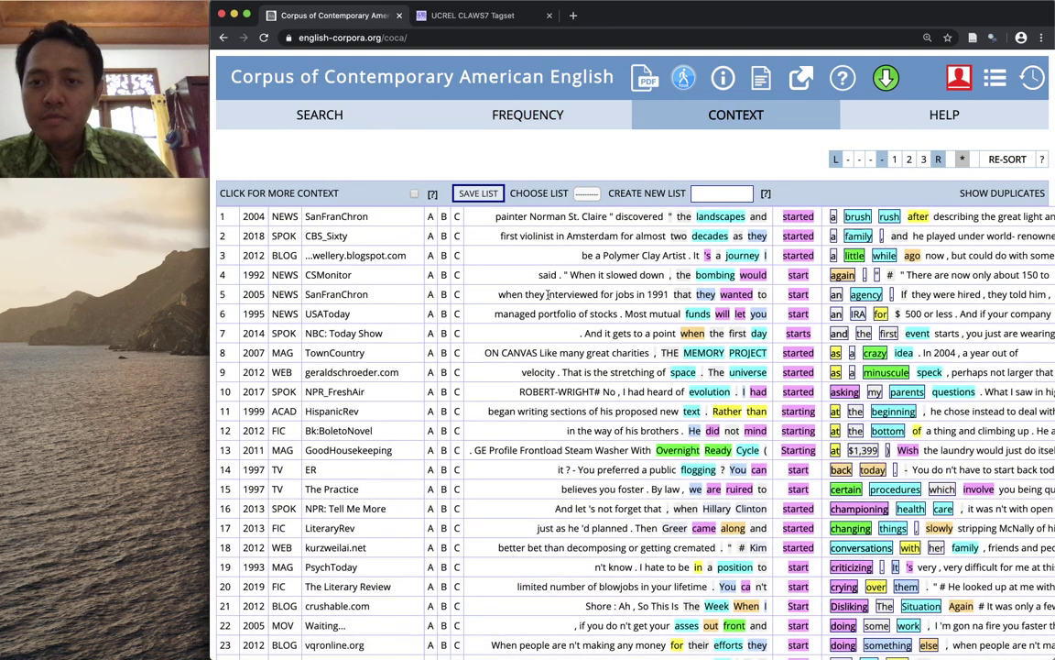
# Examine the concordance lines for the verb START, including the source columns and the words on both sides of the keyword.
pyautogui.scroll(-2, 548, 294)
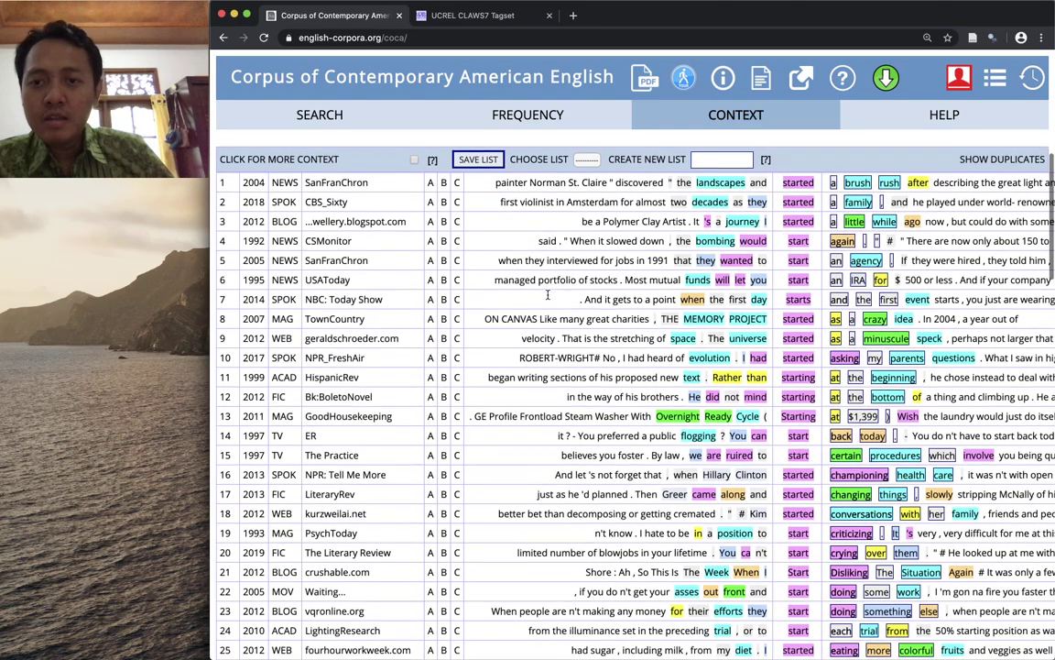
pyautogui.scroll(2, 548, 294)
pyautogui.hscroll(2, 548, 294)
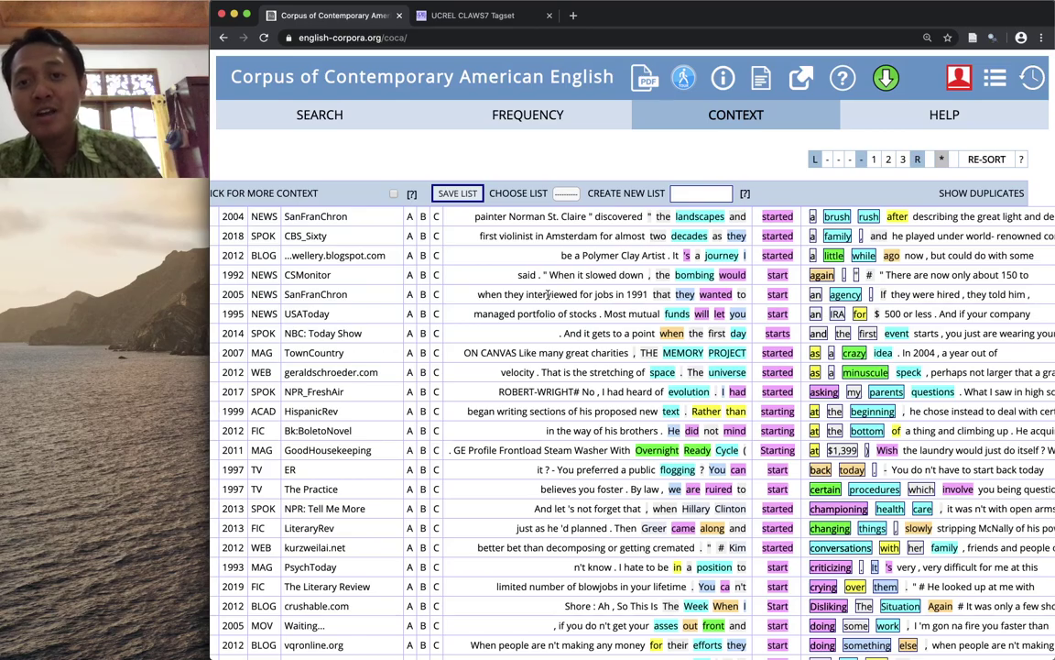
pyautogui.hscroll(-2, 548, 294)
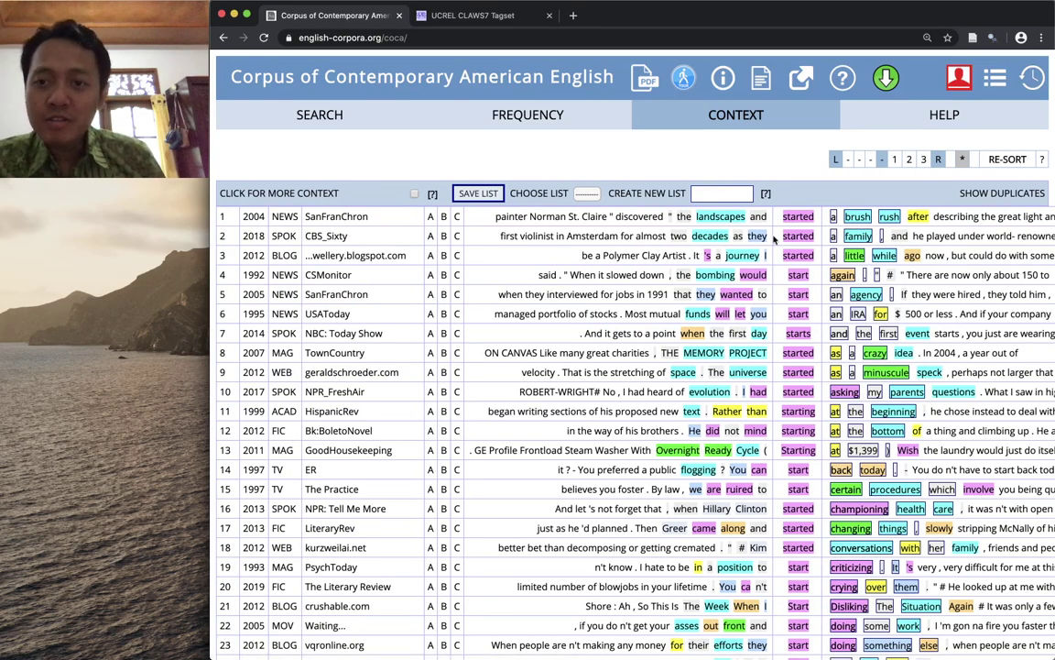
pyautogui.scroll(-3, 784, 347)
pyautogui.scroll(-3, 784, 346)
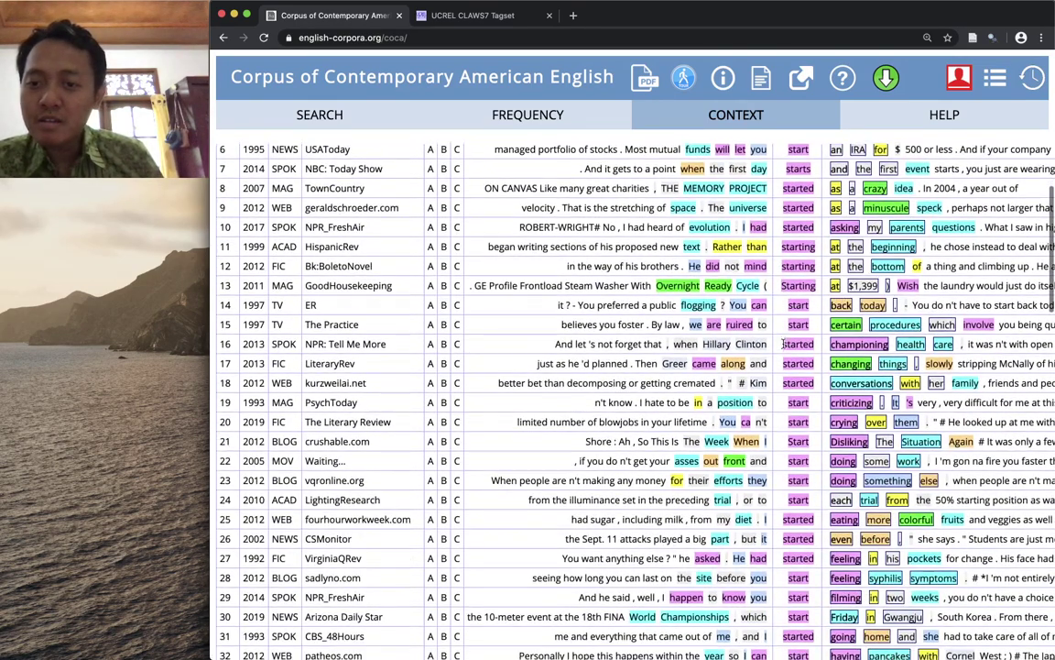
pyautogui.scroll(1, 782, 342)
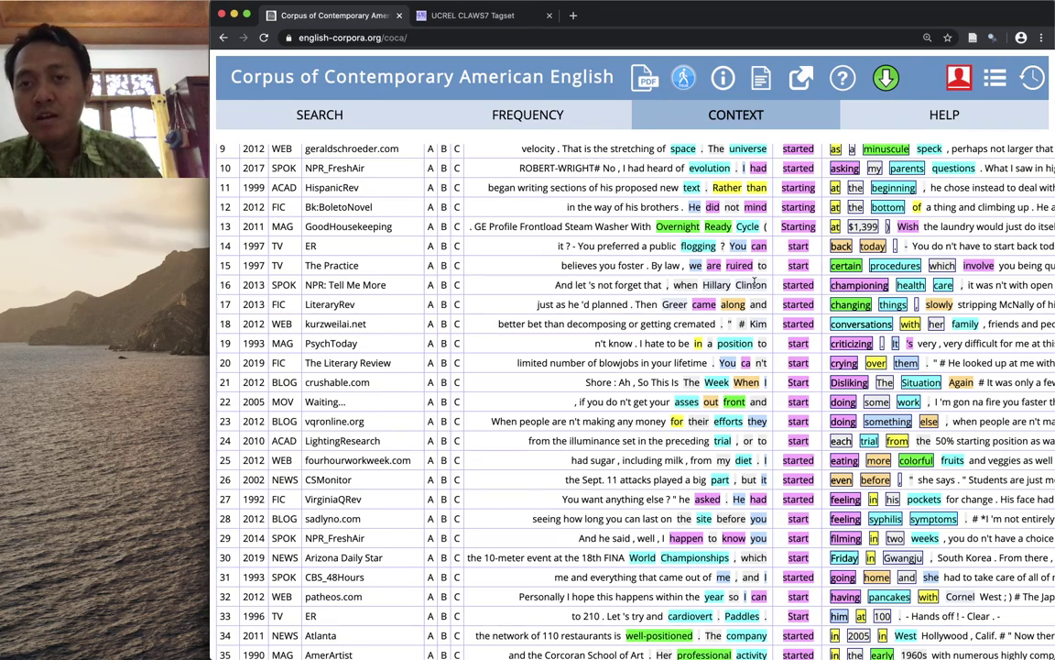
pyautogui.scroll(6, 754, 282)
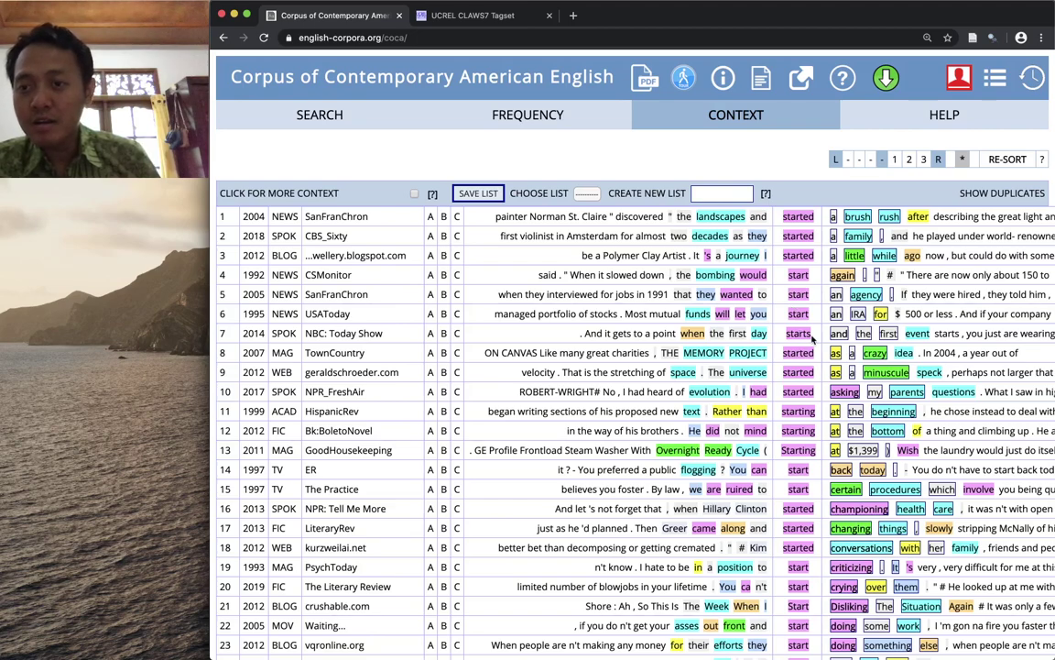
# Consult the help on KWIC sorting and part-of-speech colouring, and return to review the coloured concordance lines.
pyautogui.click(1041, 162)
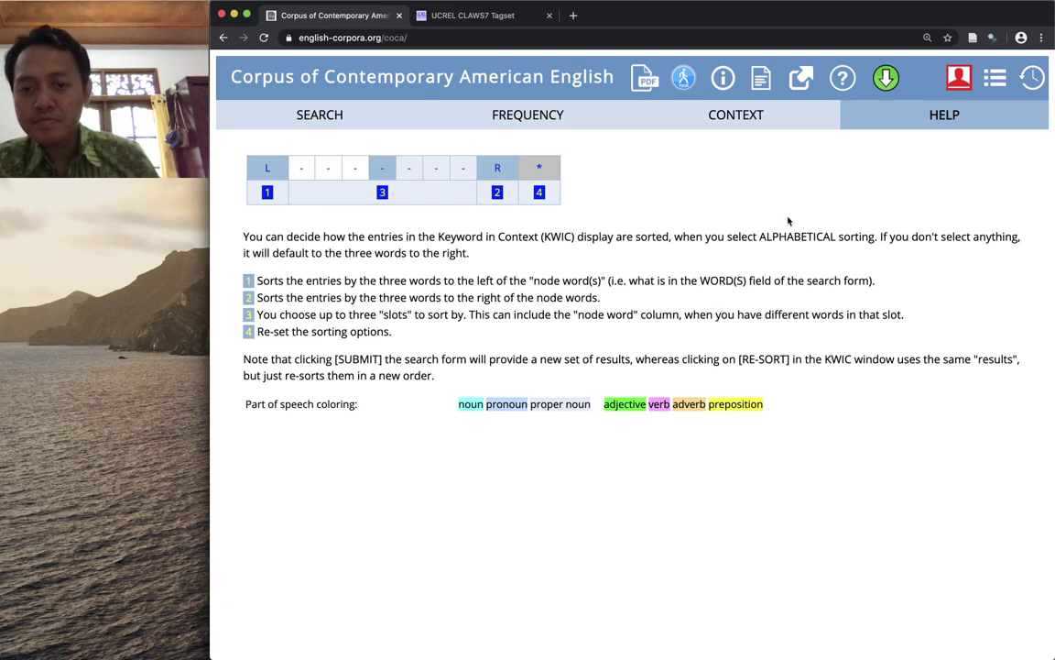
pyautogui.click(734, 121)
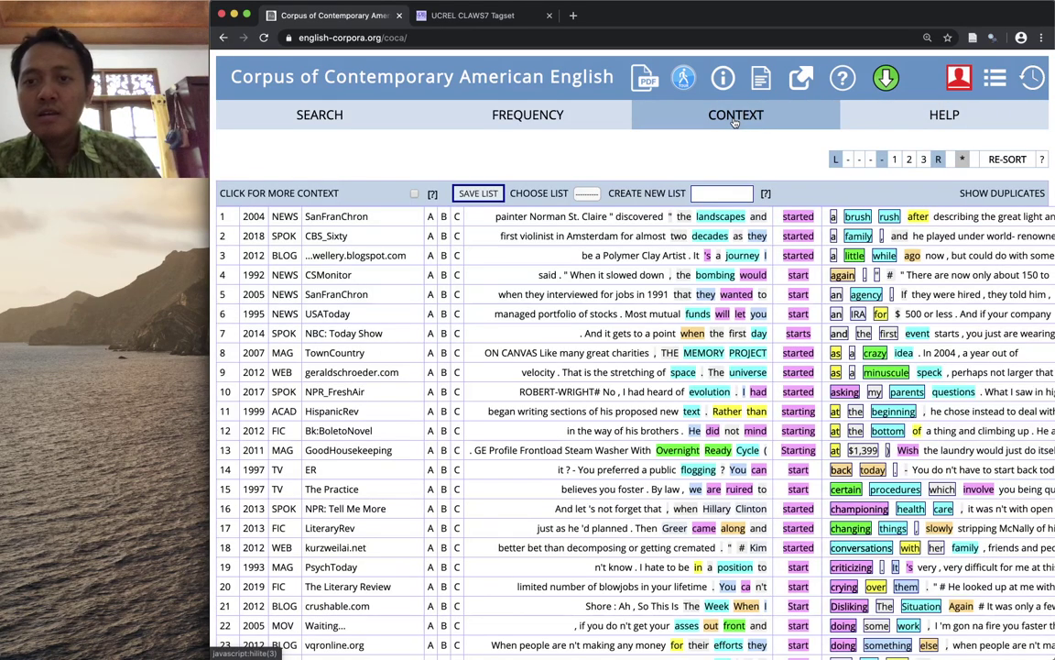
pyautogui.scroll(-3, 720, 328)
pyautogui.scroll(3, 720, 328)
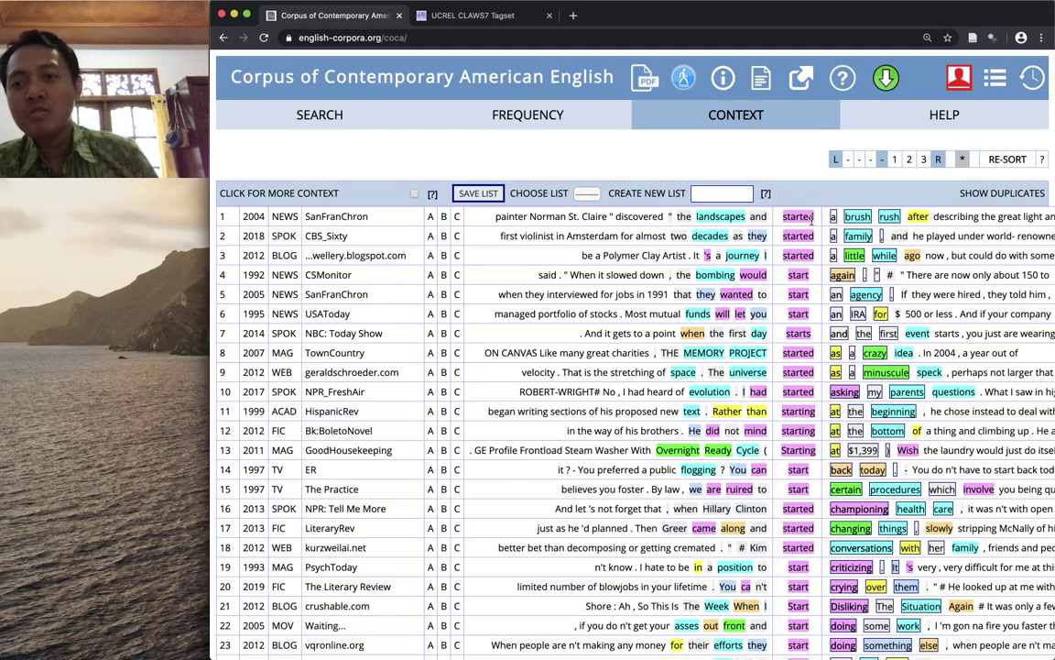
pyautogui.scroll(-2, 824, 234)
pyautogui.scroll(-12, 839, 249)
pyautogui.scroll(-13, 842, 259)
pyautogui.scroll(20, 842, 259)
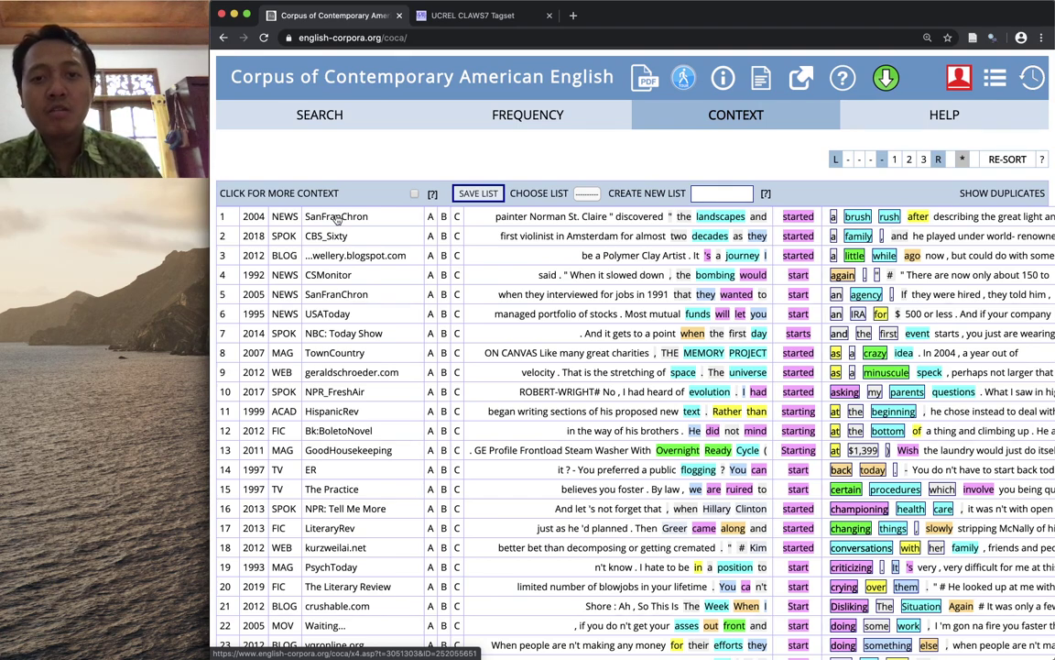
# View the source information and expanded context of concordance line 1 from SanFranChron, and return to the concordance list.
pyautogui.scroll(-1, 544, 289)
pyautogui.scroll(-1, 544, 289)
pyautogui.scroll(2, 476, 270)
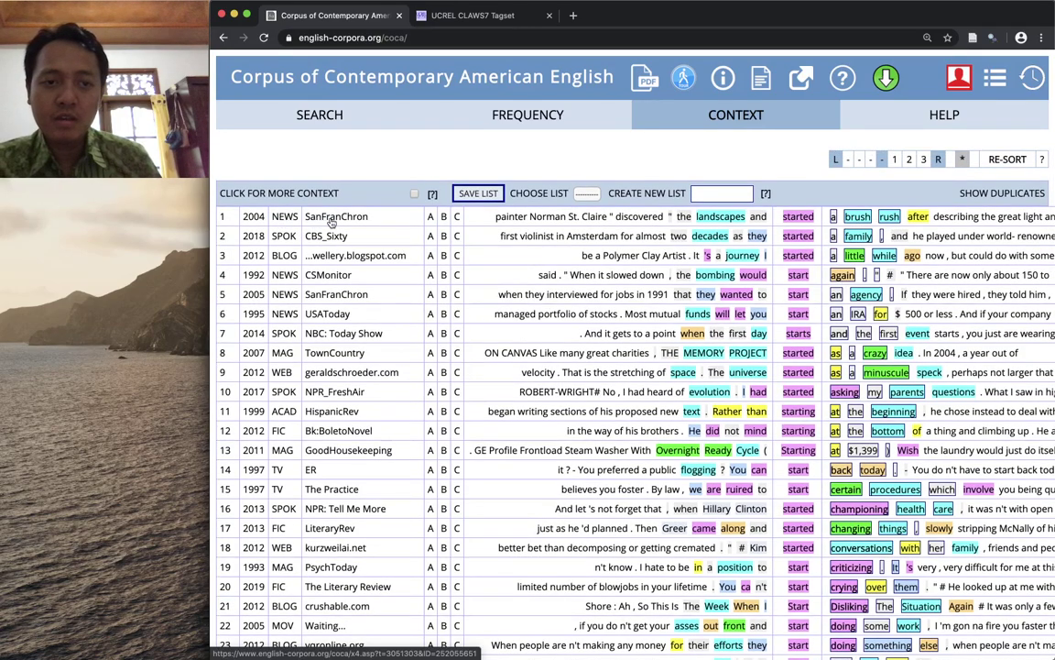
pyautogui.click(287, 221)
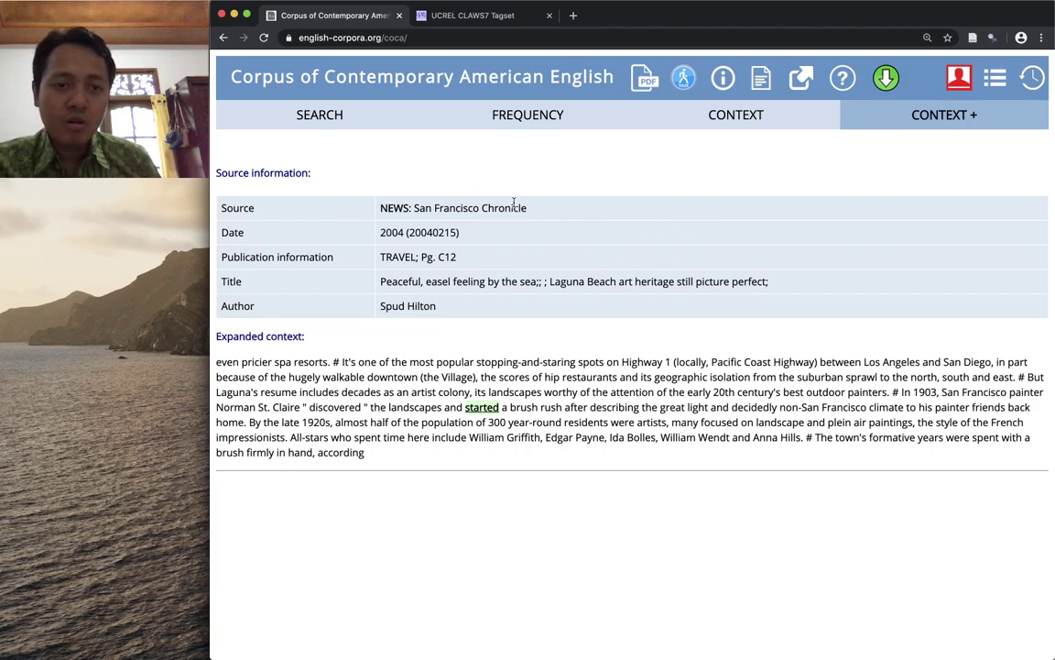
pyautogui.click(734, 117)
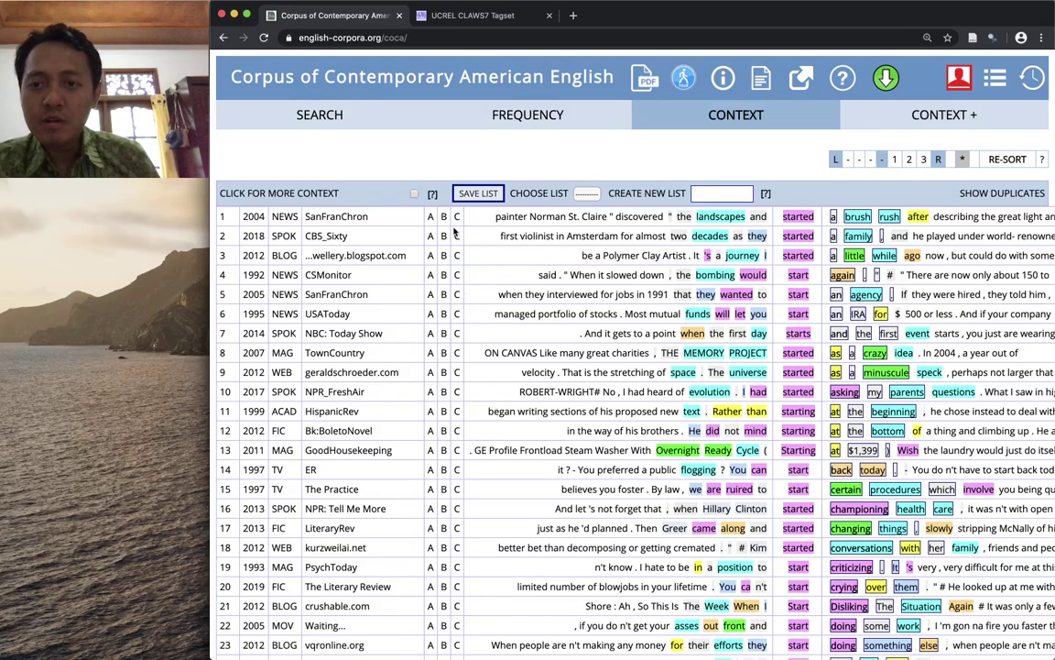
# Assign concordance lines 10, 16 and 19 to category A.
pyautogui.scroll(-1, 531, 234)
pyautogui.scroll(-2, 557, 246)
pyautogui.scroll(2, 557, 246)
pyautogui.scroll(-3, 557, 245)
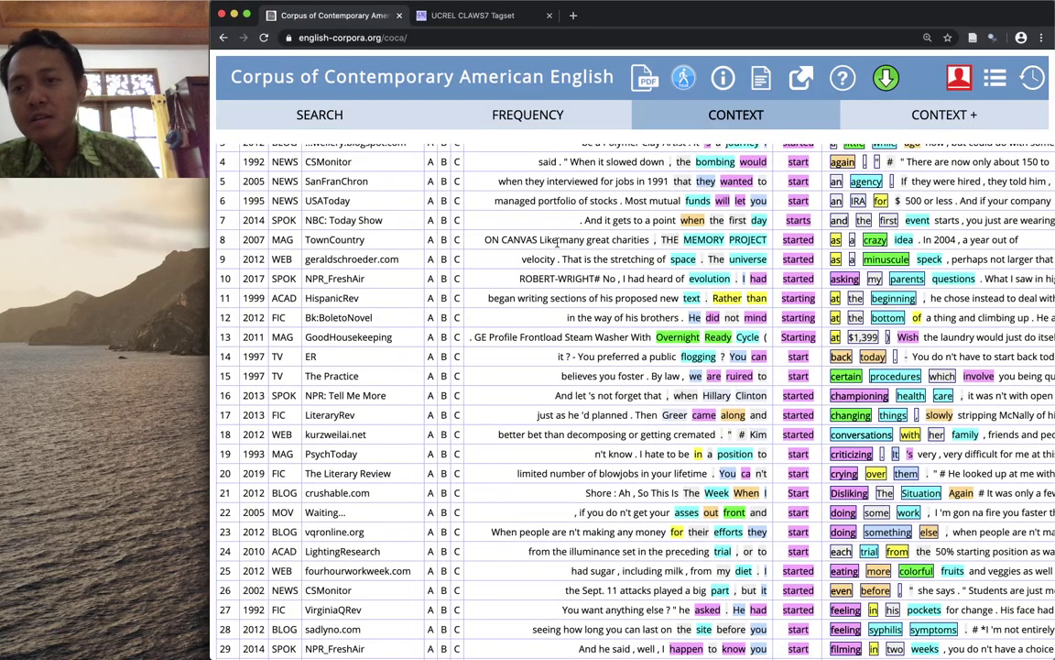
pyautogui.scroll(-3, 557, 242)
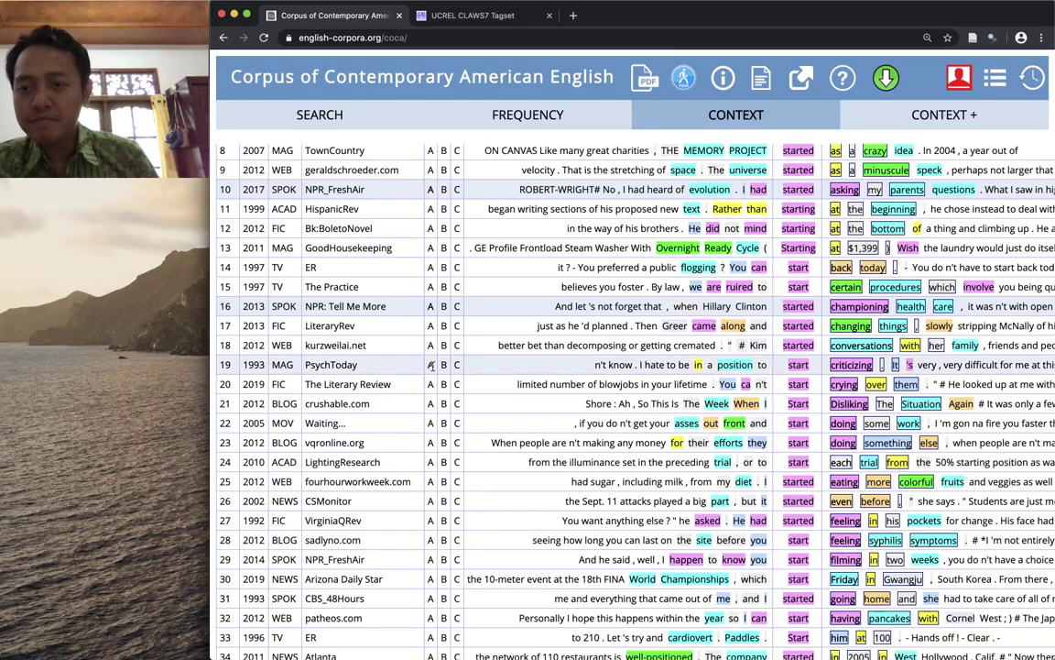
pyautogui.scroll(3, 431, 365)
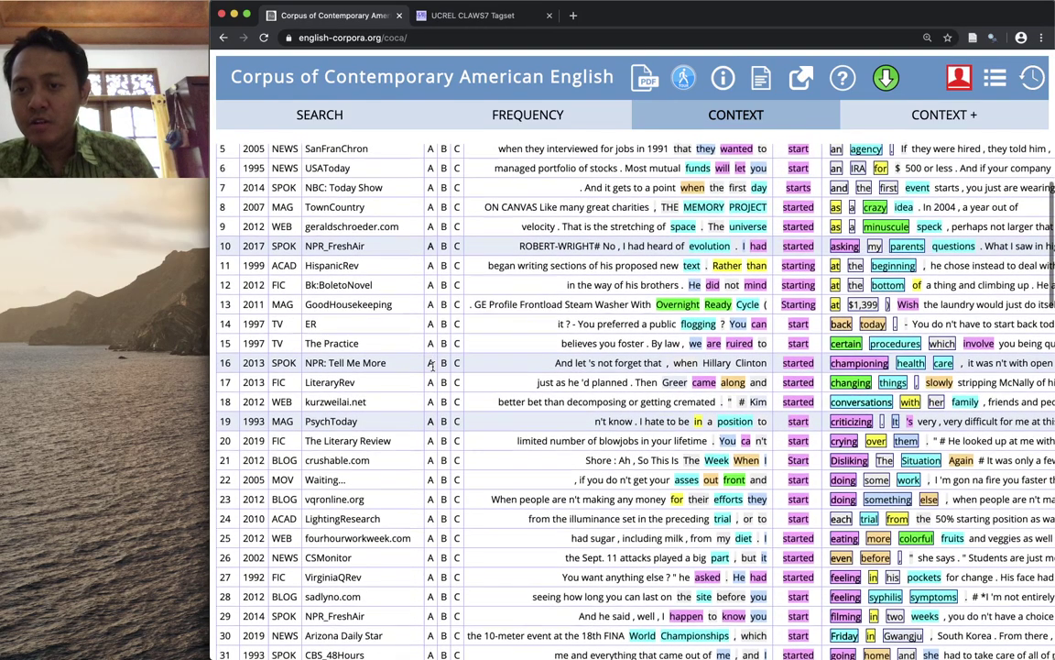
# Assign concordance lines 18, 30 and 36 to category B.
pyautogui.scroll(-2, 431, 364)
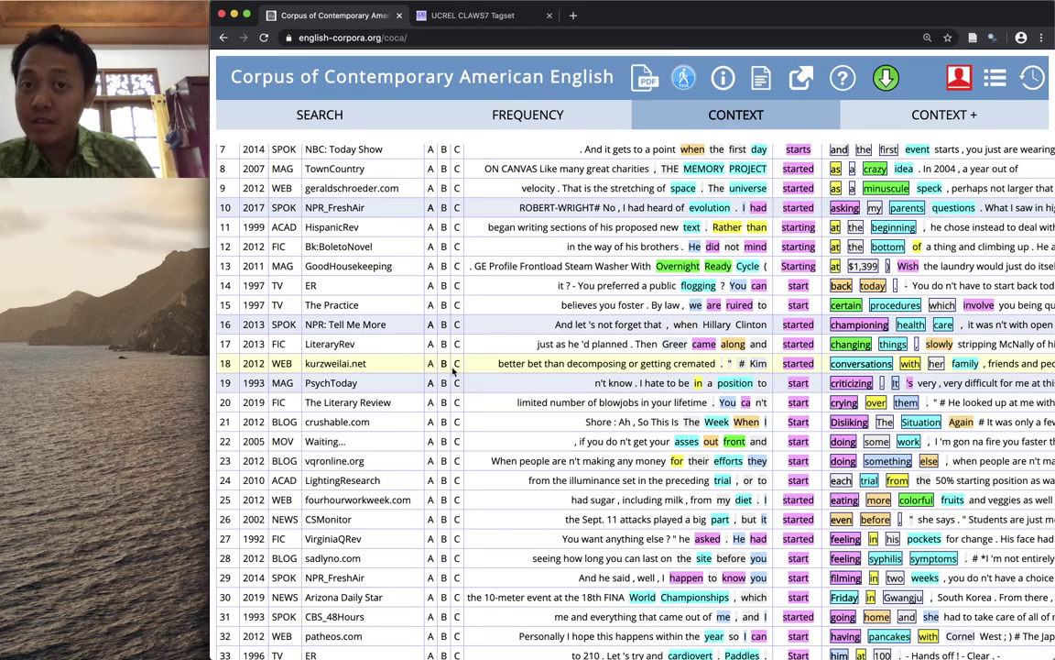
pyautogui.scroll(-5, 451, 380)
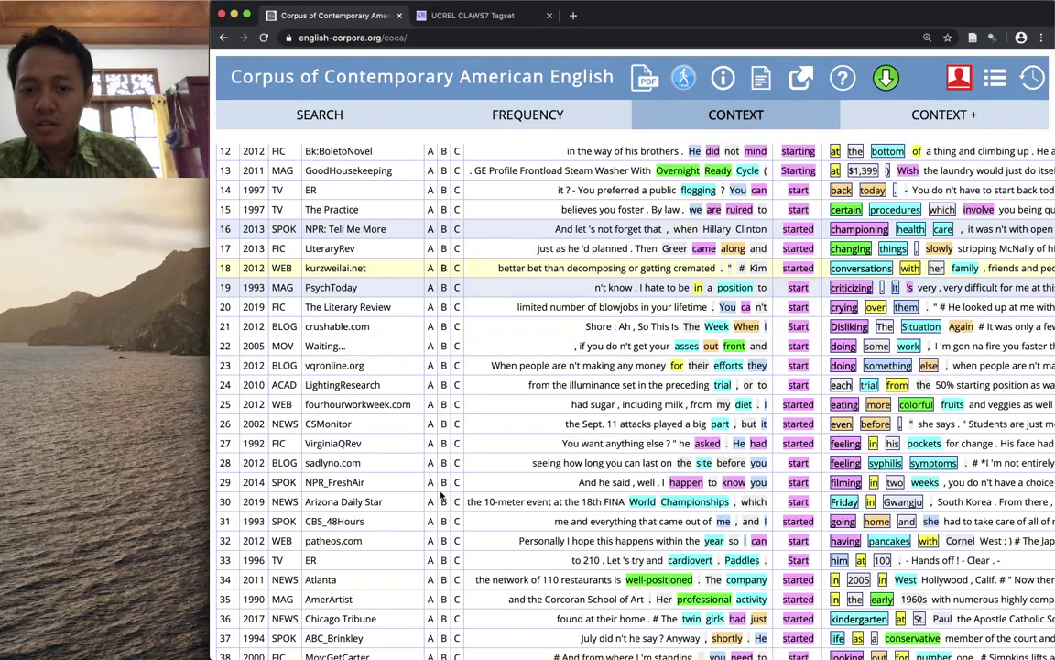
pyautogui.scroll(10, 443, 504)
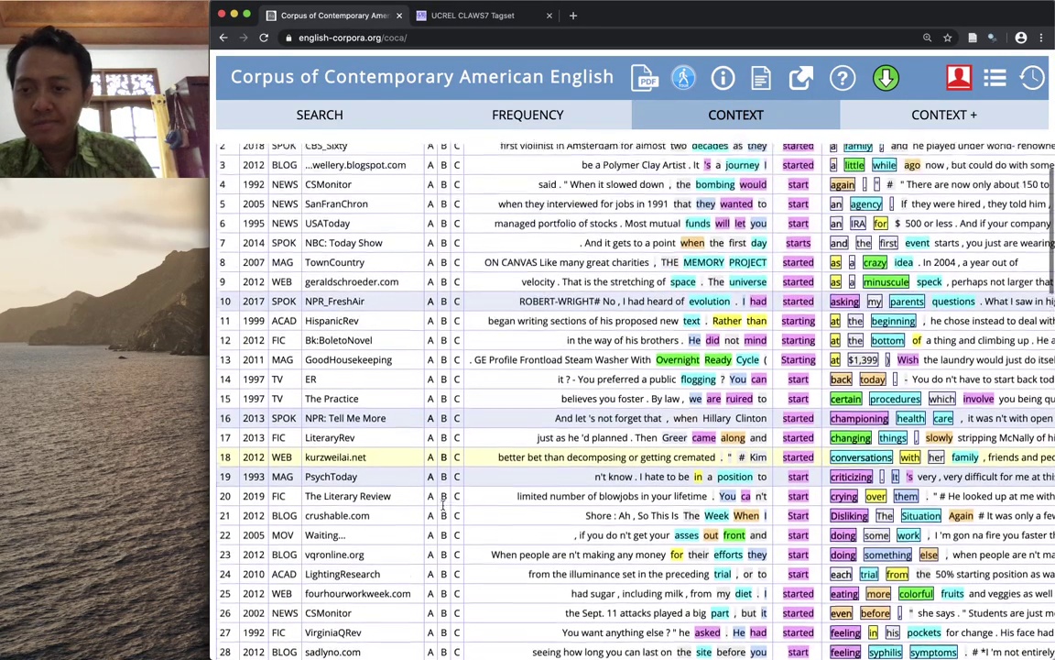
pyautogui.scroll(-10, 444, 507)
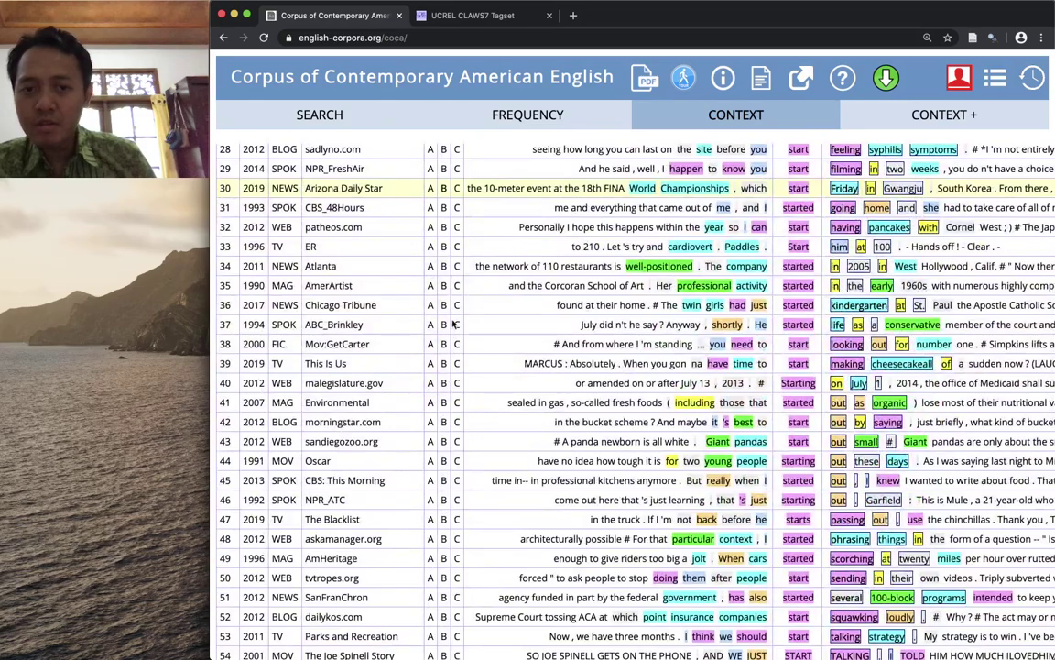
pyautogui.click(443, 305)
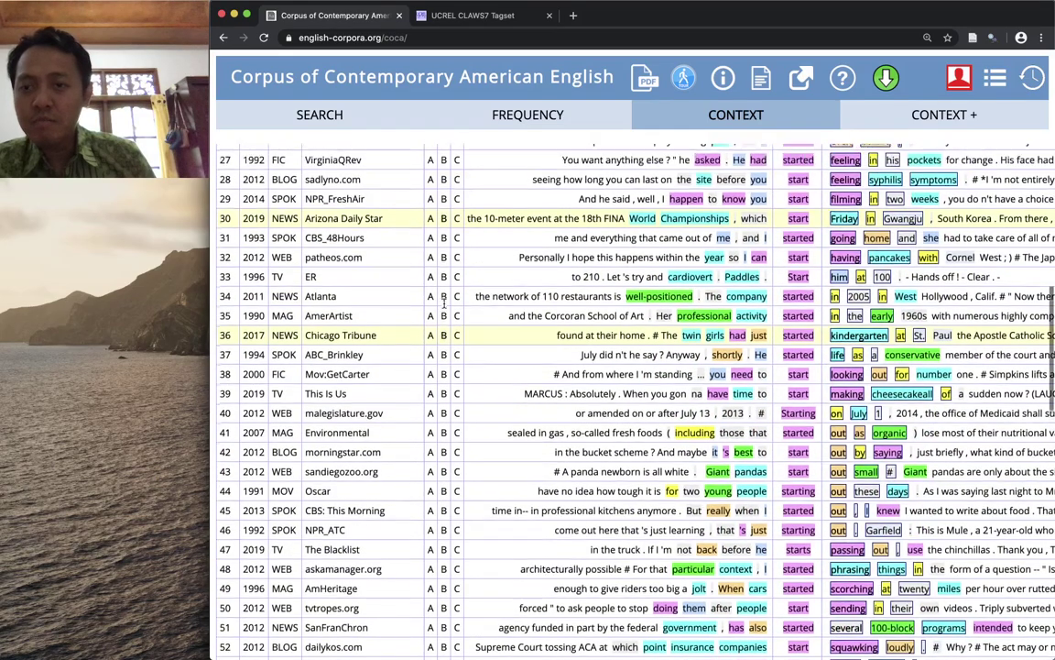
# Assign concordance lines 34 and 35 to category C.
pyautogui.scroll(2, 448, 311)
pyautogui.click(458, 334)
pyautogui.click(458, 314)
pyautogui.scroll(2, 458, 314)
pyautogui.scroll(5, 457, 313)
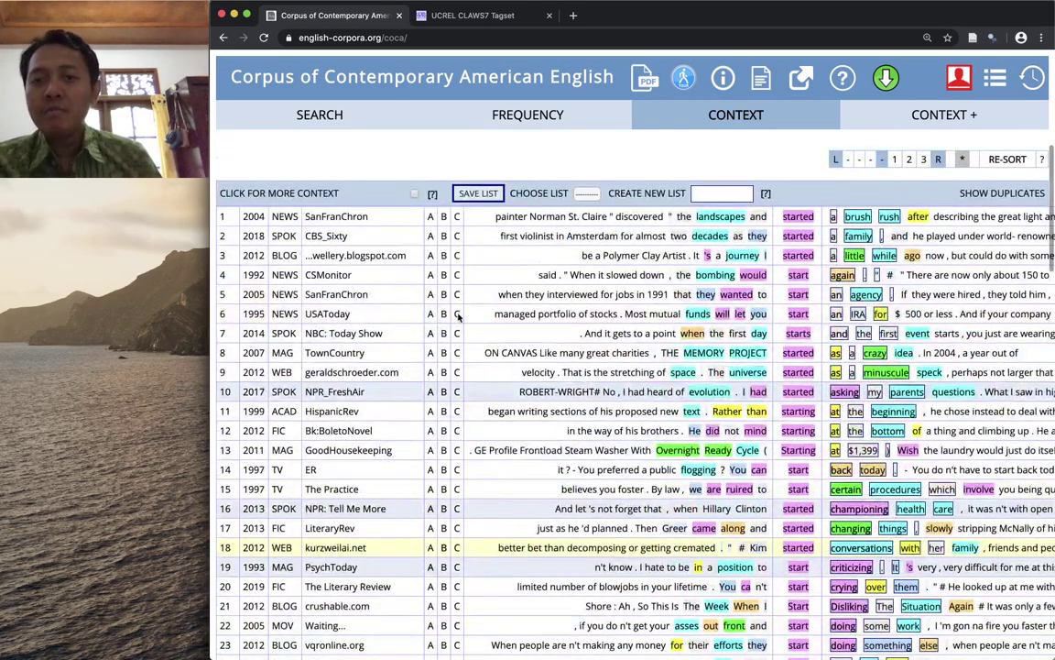
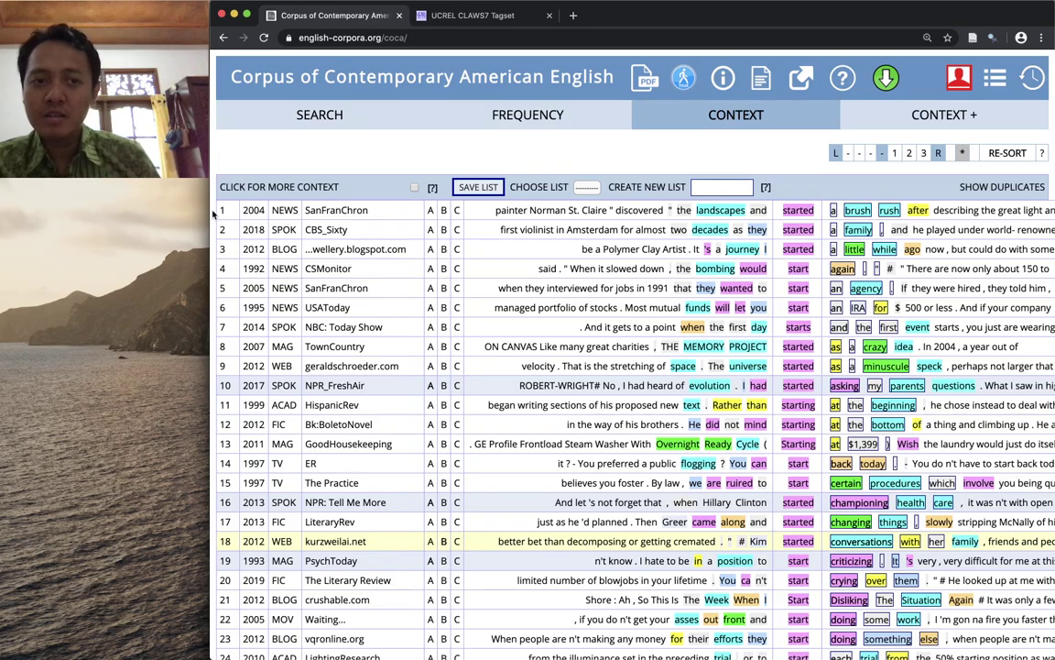
# Select all 100 concordance lines for START and copy them.
pyautogui.scroll(-6, 443, 264)
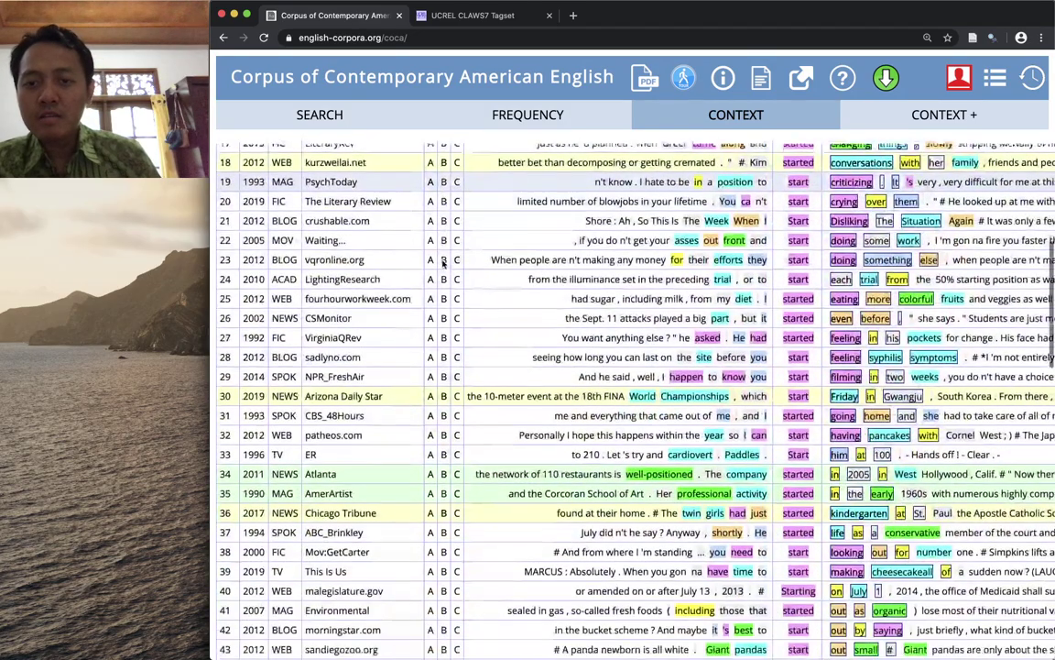
pyautogui.scroll(-9, 443, 263)
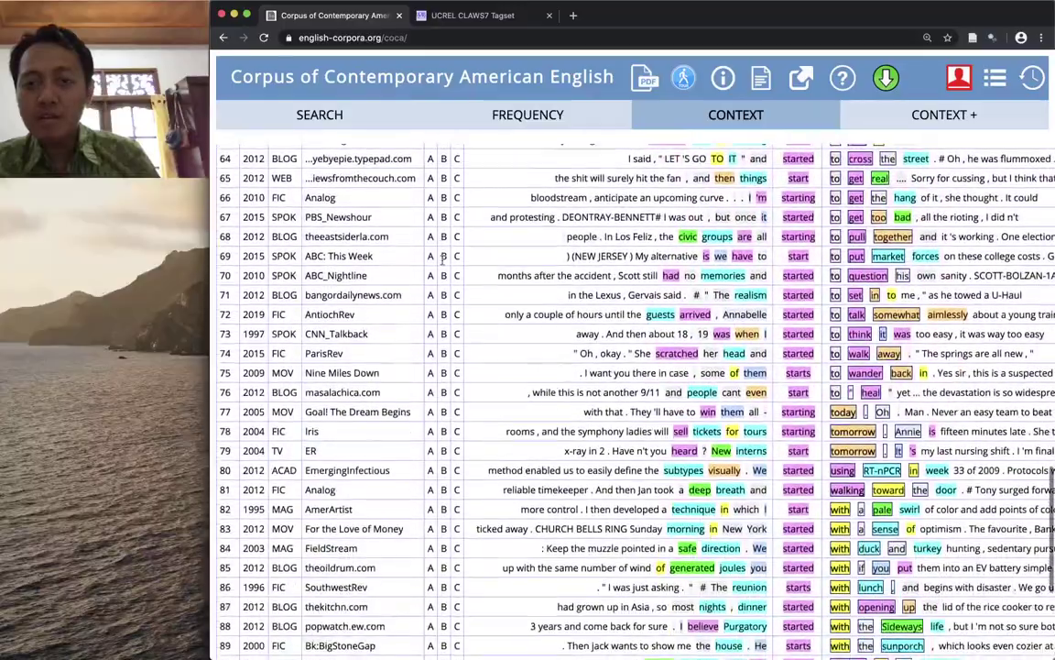
pyautogui.scroll(-2, 442, 262)
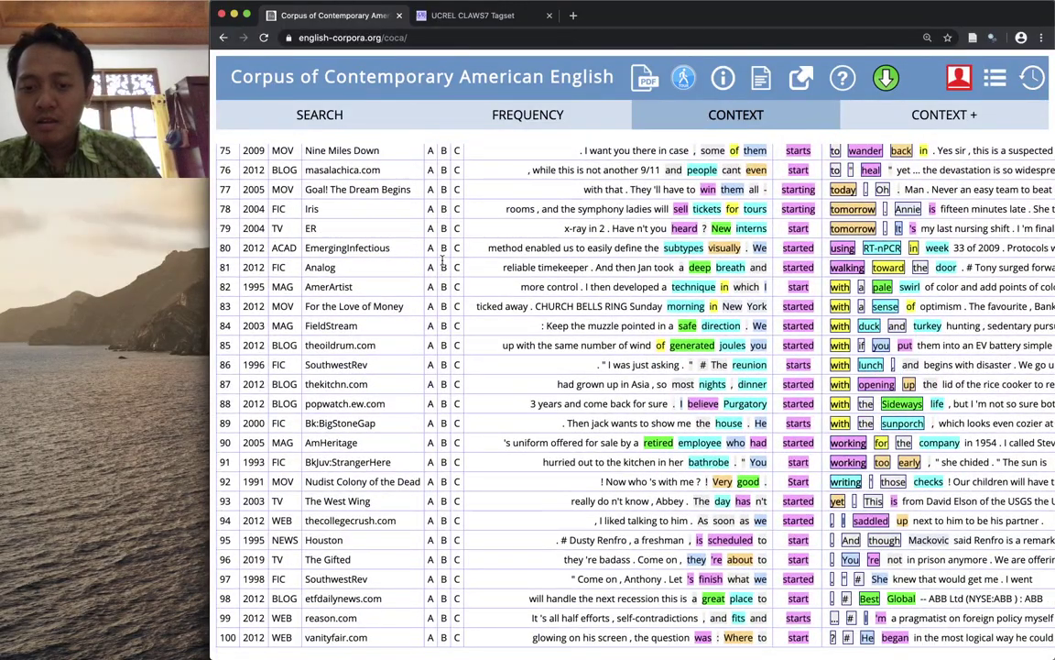
pyautogui.hscroll(3, 545, 275)
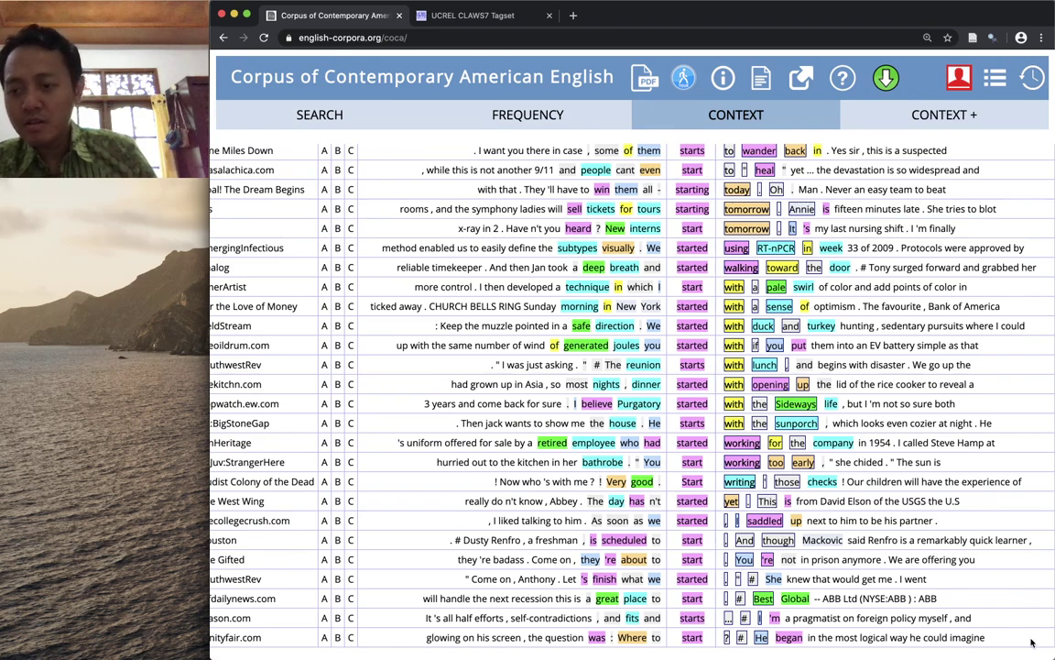
pyautogui.press('super+a')
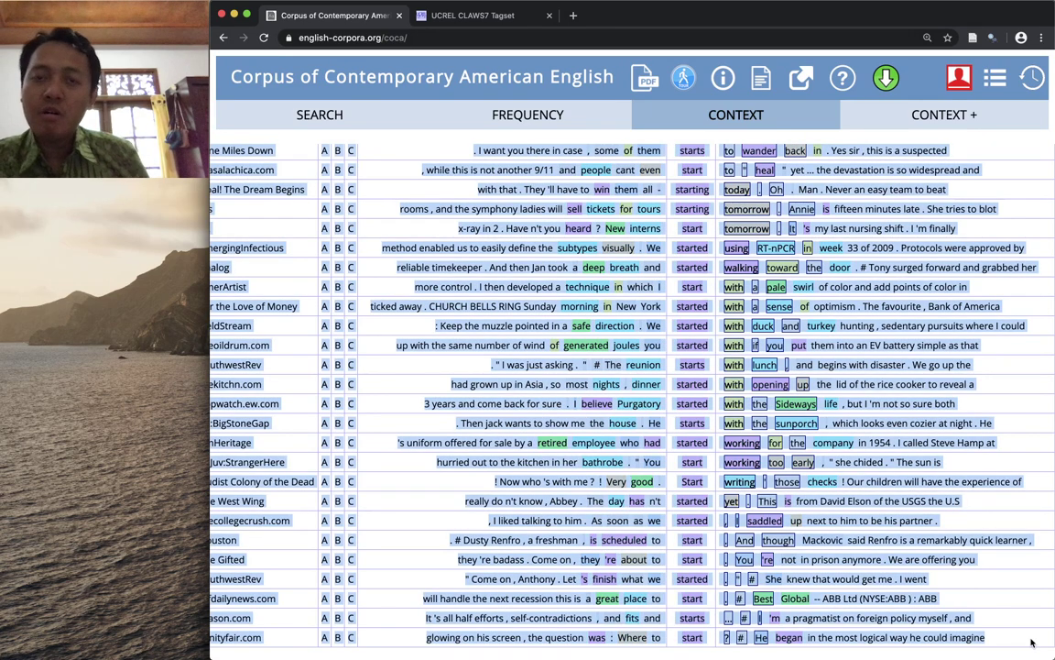
pyautogui.hscroll(-3, 737, 573)
pyautogui.scroll(1, 737, 572)
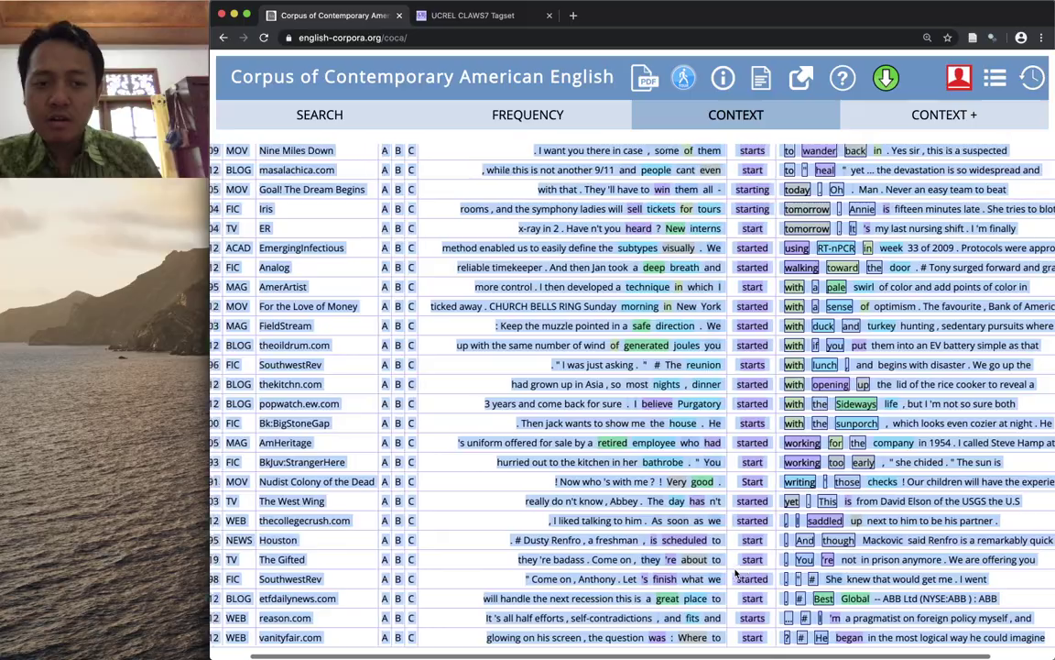
pyautogui.scroll(10, 737, 573)
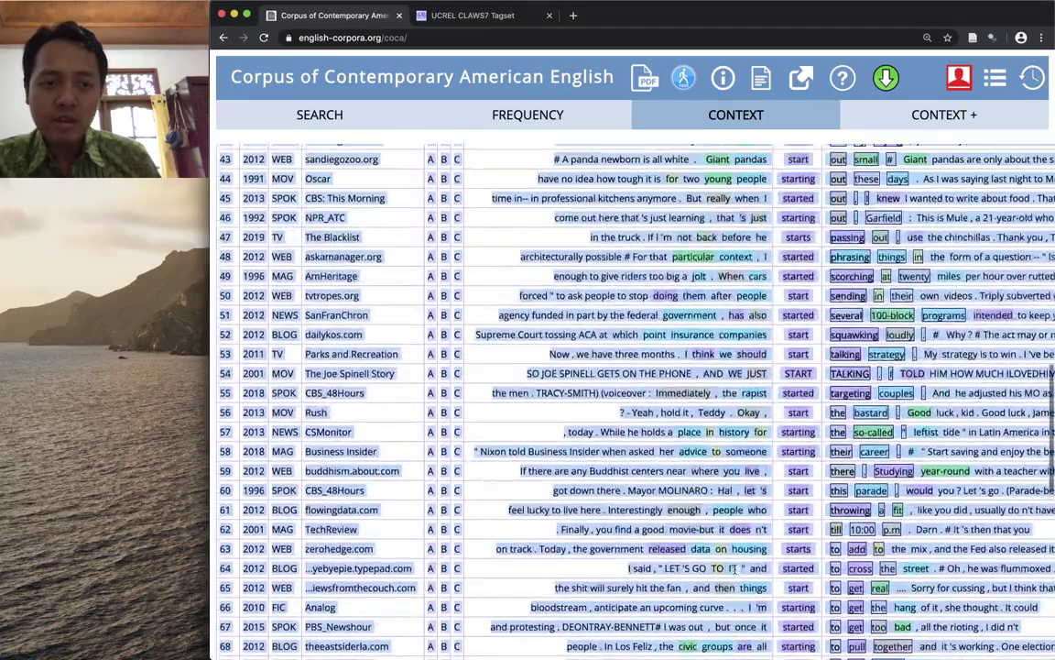
pyautogui.scroll(2, 737, 570)
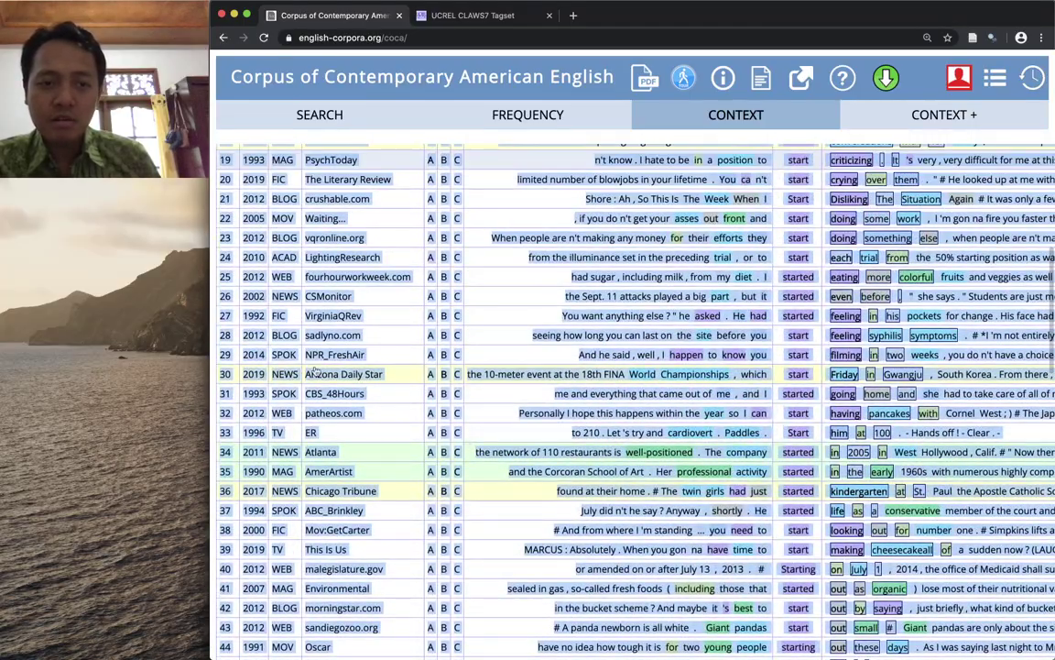
pyautogui.scroll(5, 552, 355)
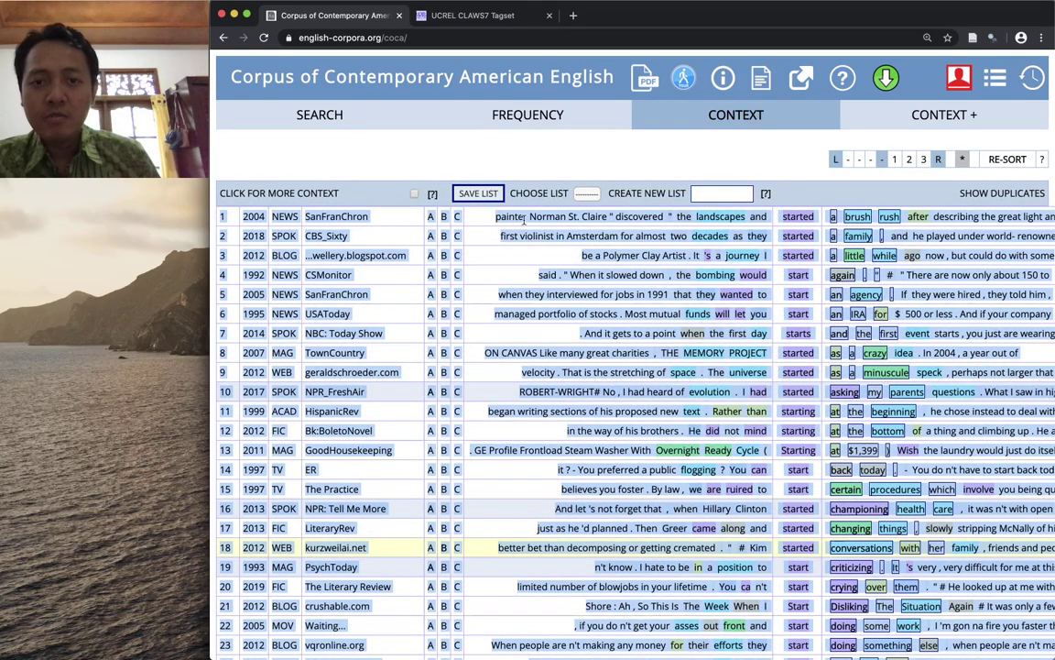
pyautogui.rightClick(522, 214)
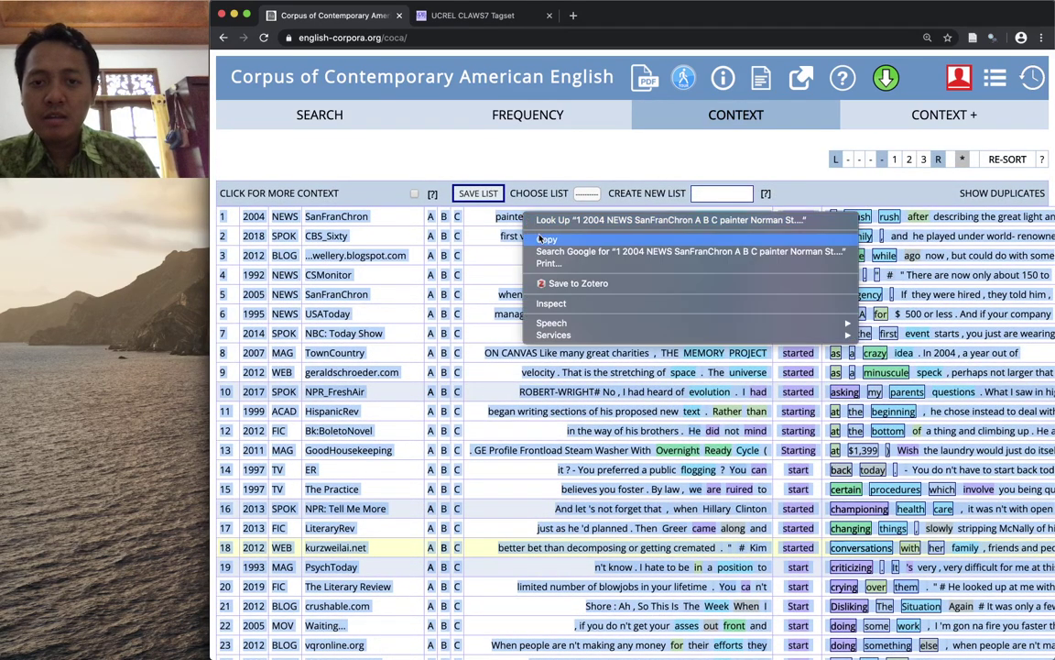
pyautogui.click(543, 239)
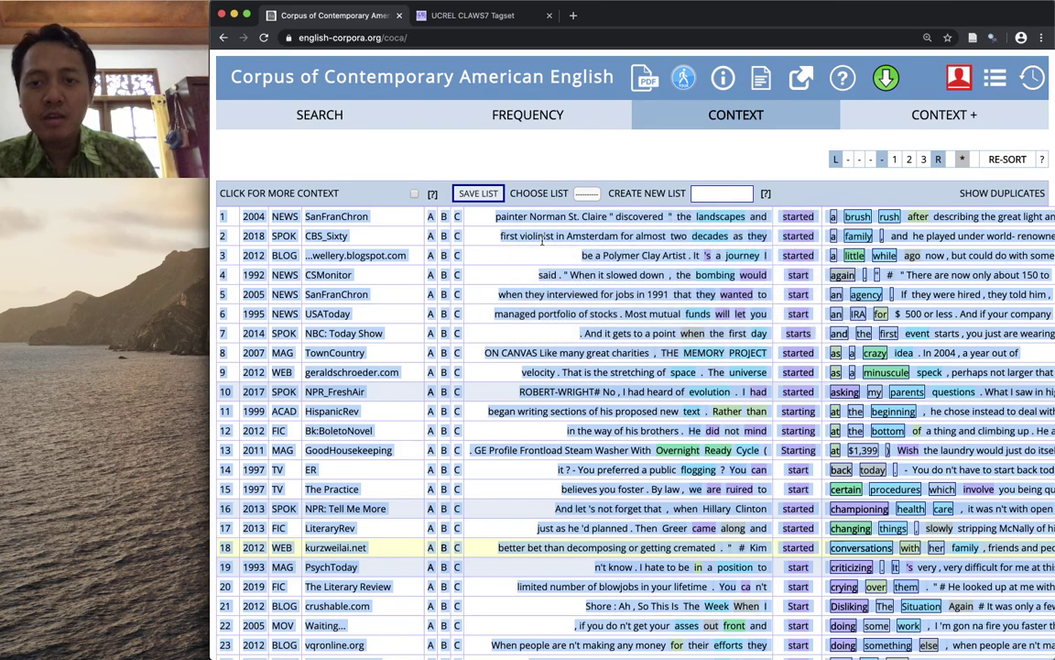
# Switch to the Excel workbook start-kwic-100, add a new sheet and paste the copied concordance lines at cell A1.
pyautogui.press('super+Tab')
pyautogui.press('super+Tab')
pyautogui.press('super+Tab')
pyautogui.press('super+Tab')
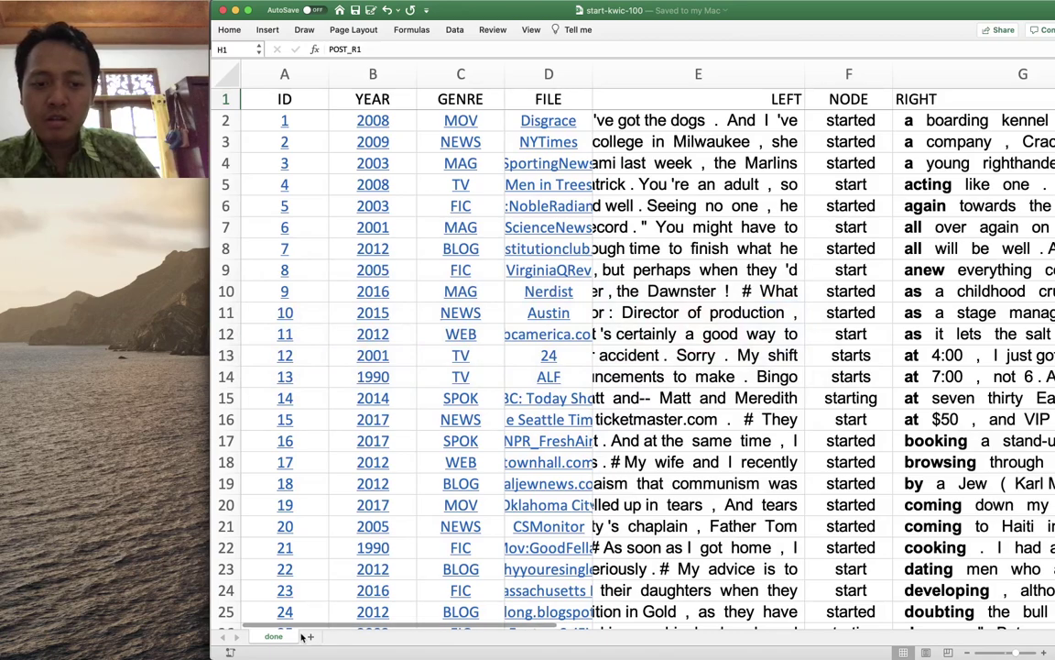
pyautogui.click(309, 635)
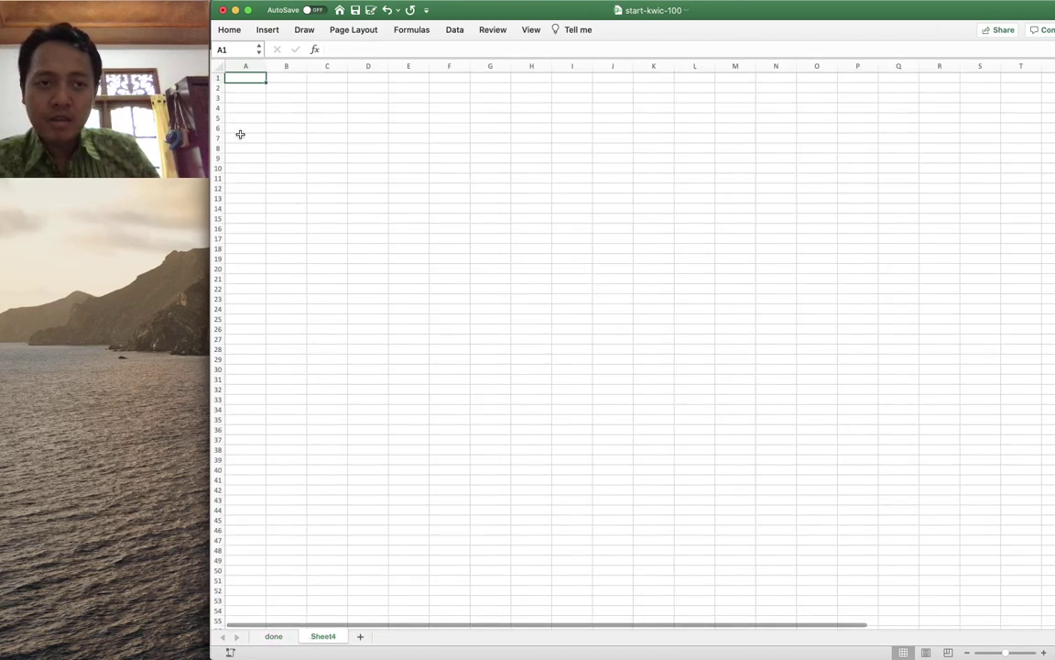
pyautogui.rightClick(243, 82)
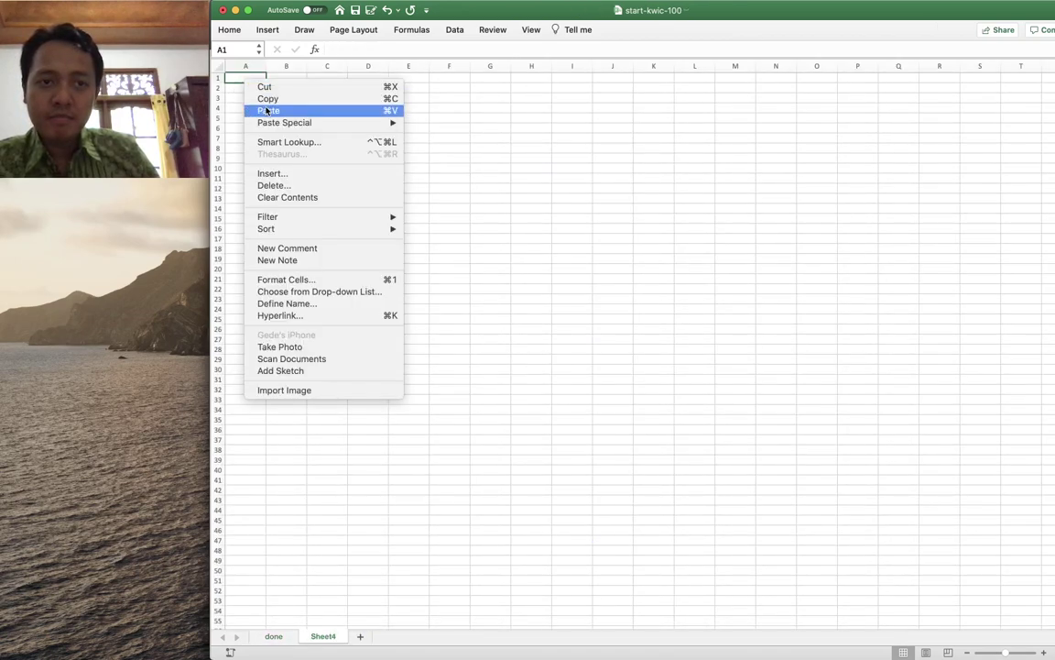
pyautogui.click(267, 111)
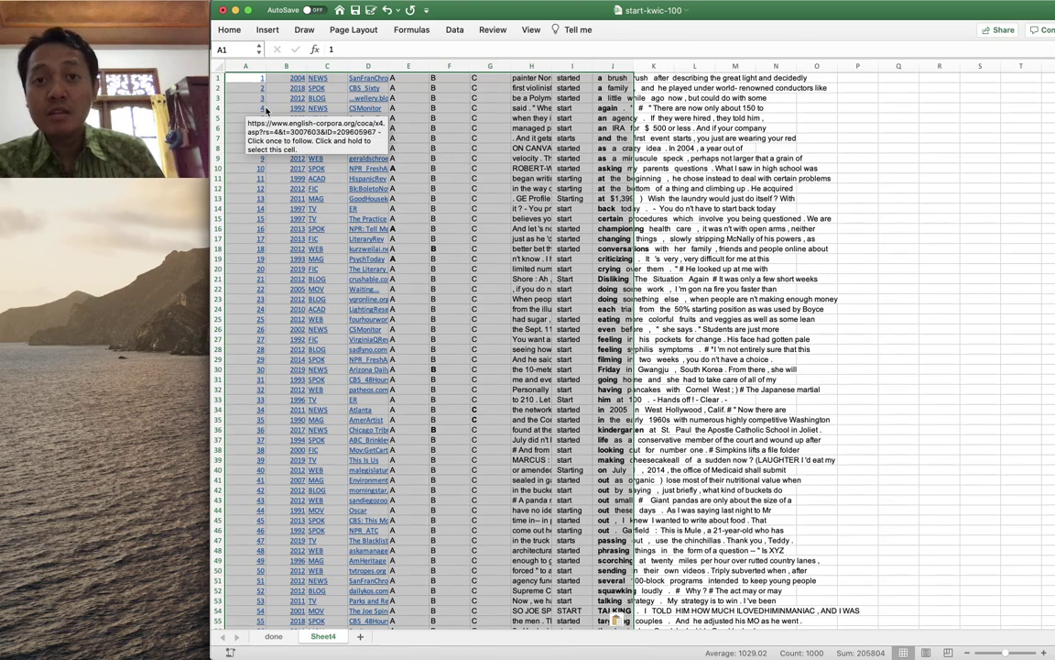
# Delete columns E to G, which hold the A, B and C category letters, from the pasted data.
pyautogui.scroll(2, 520, 134)
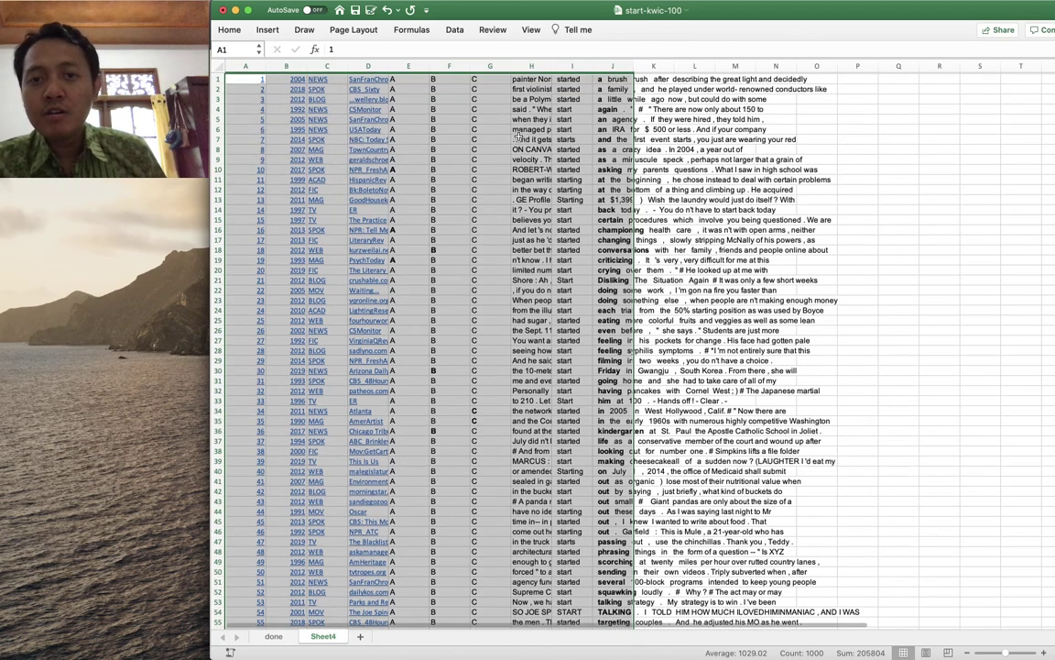
pyautogui.scroll(-1, 519, 134)
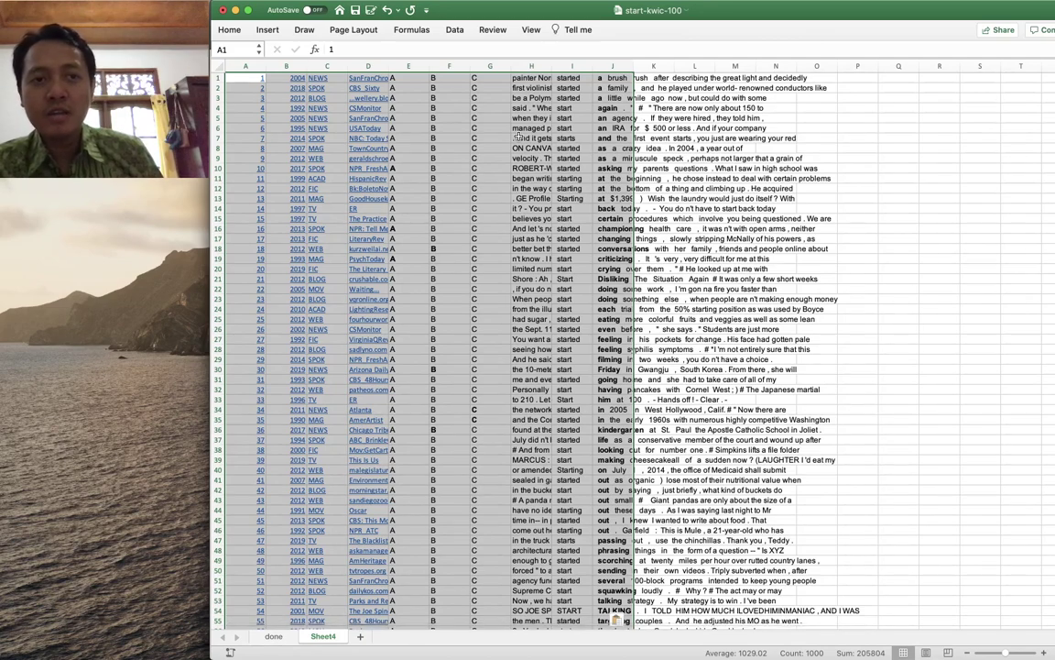
pyautogui.scroll(1, 530, 138)
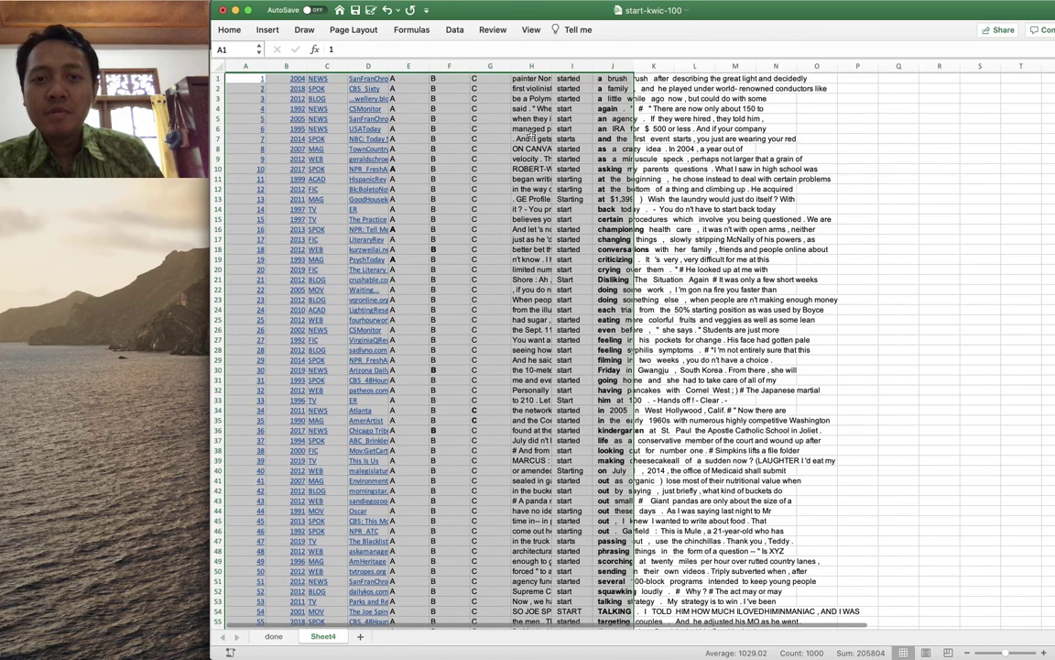
pyautogui.moveTo(405, 65); pyautogui.dragTo(487, 66)
pyautogui.rightClick(487, 66)
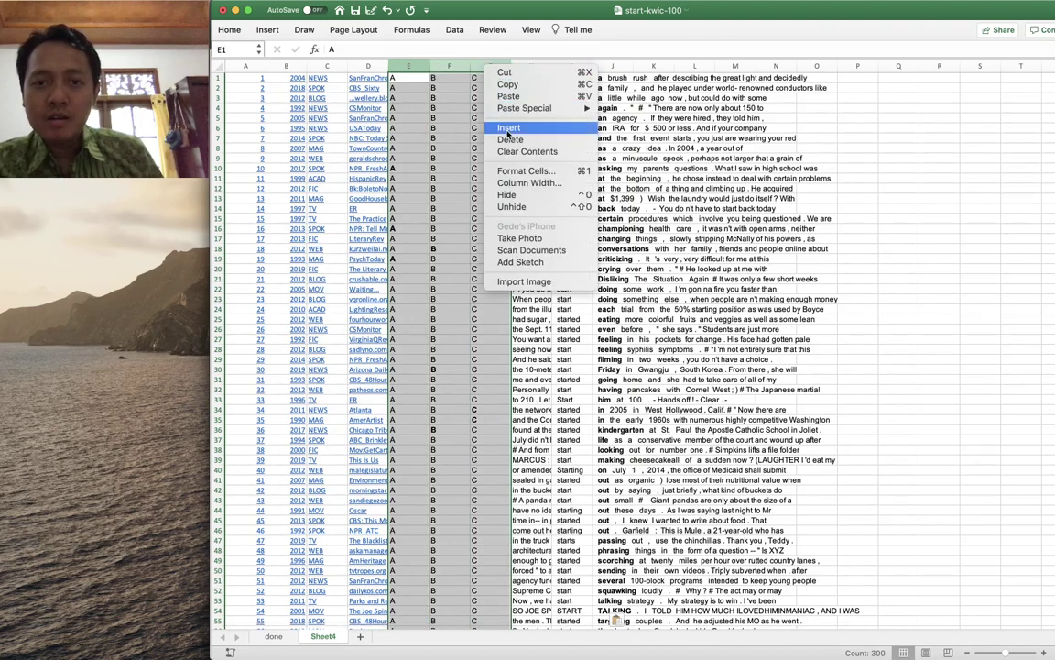
pyautogui.click(510, 139)
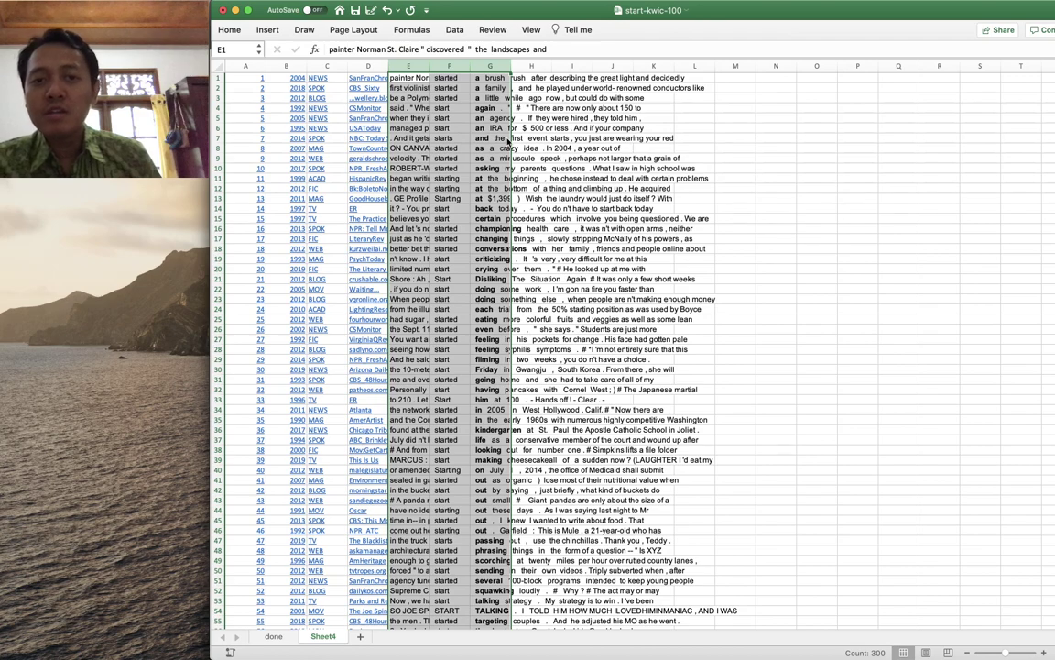
# Switch to Chrome to view the original COCA concordance list, and return to the Excel sheet.
pyautogui.moveTo(733, 648)
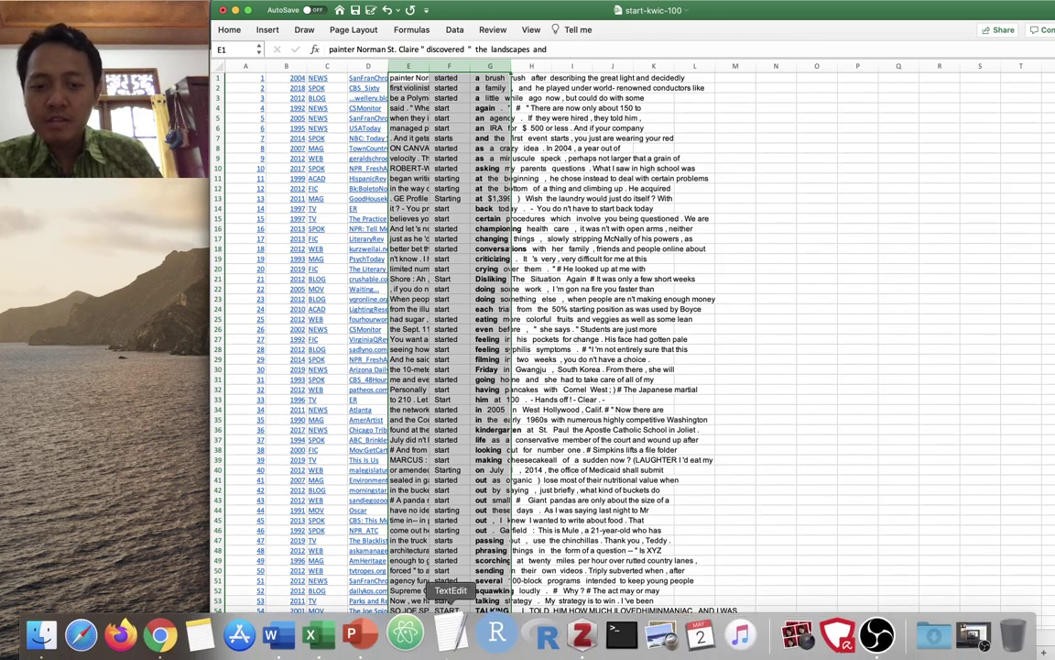
pyautogui.click(163, 632)
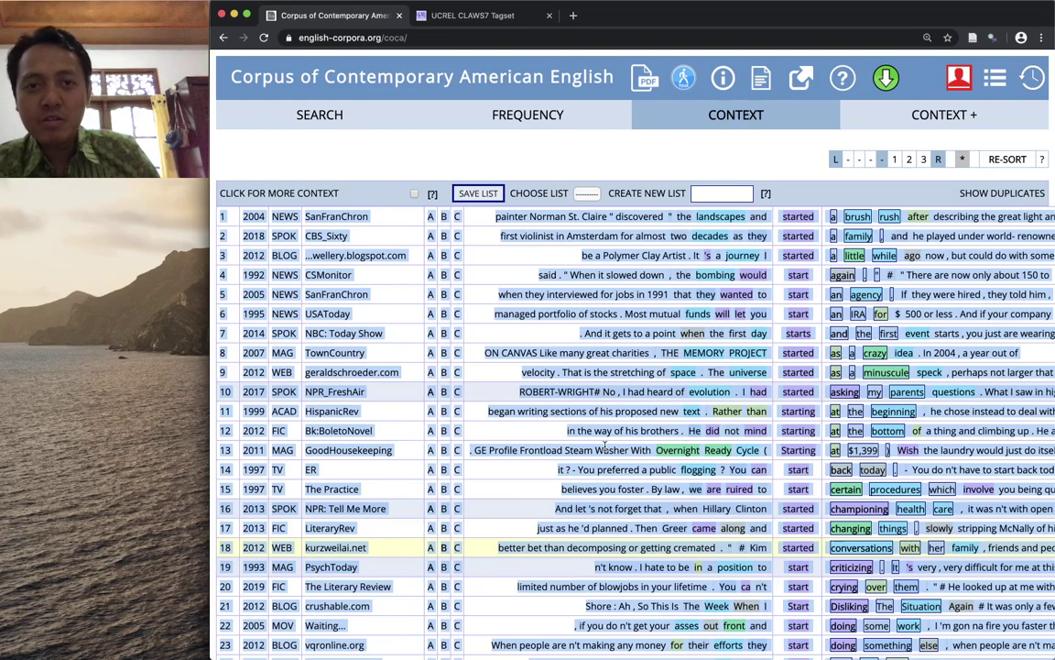
pyautogui.press('super+Tab')
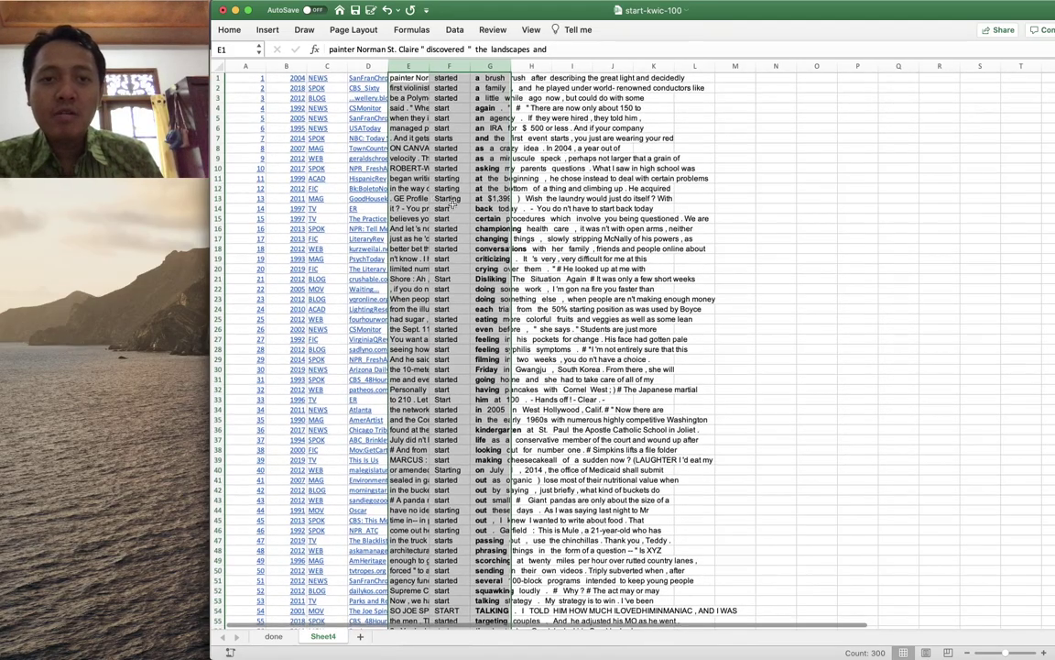
# Insert a blank row above the first concordance line in the new sheet.
pyautogui.scroll(3, 426, 189)
pyautogui.scroll(3, 419, 194)
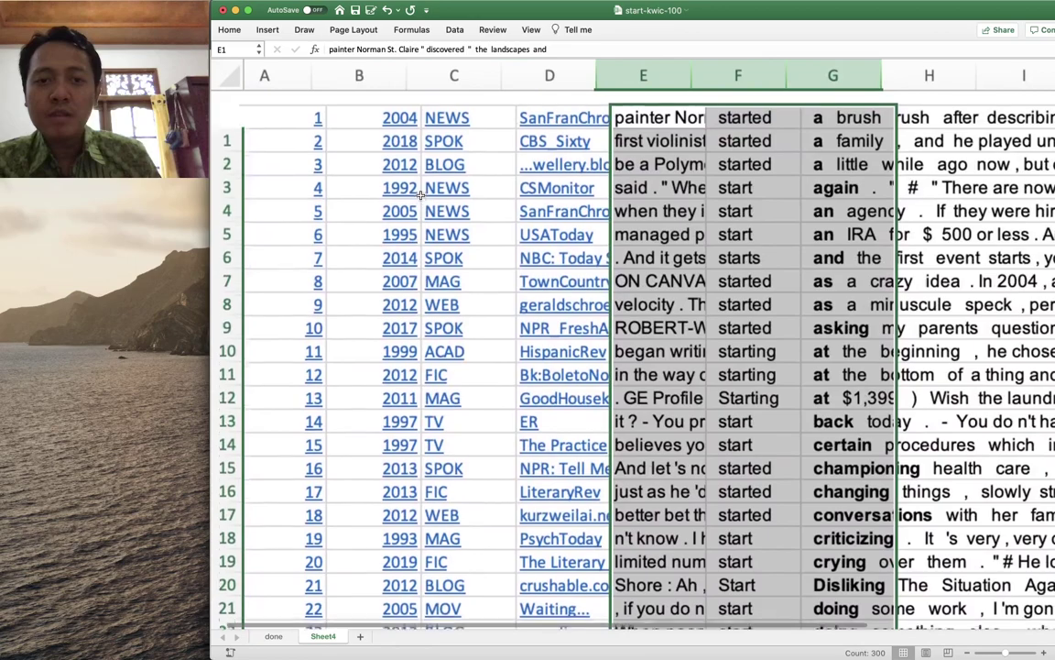
pyautogui.hscroll(-1, 419, 195)
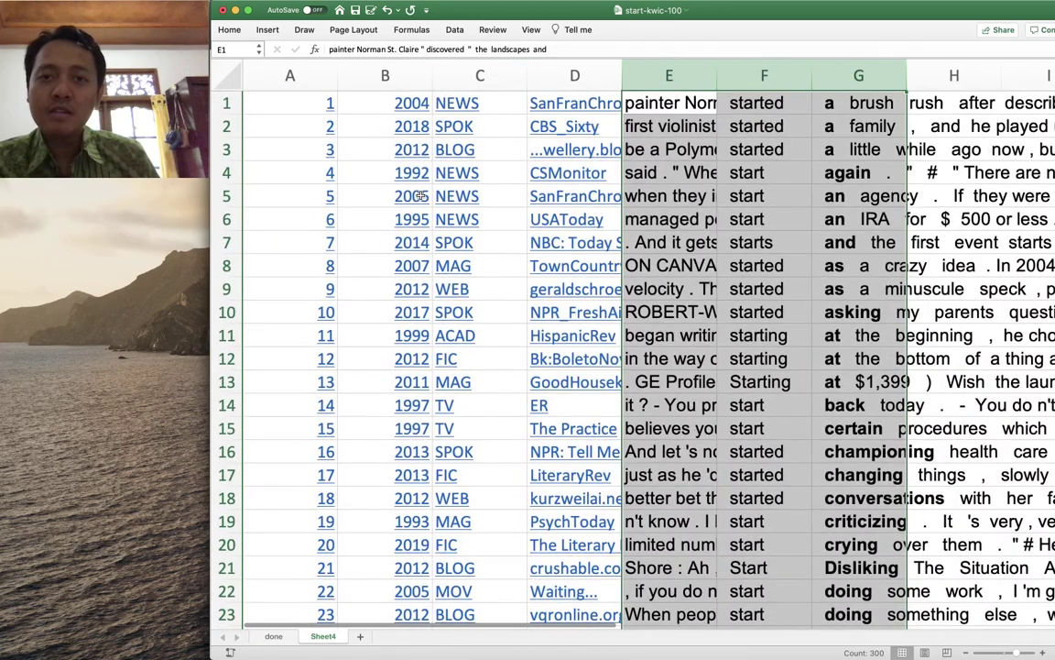
pyautogui.click(227, 104)
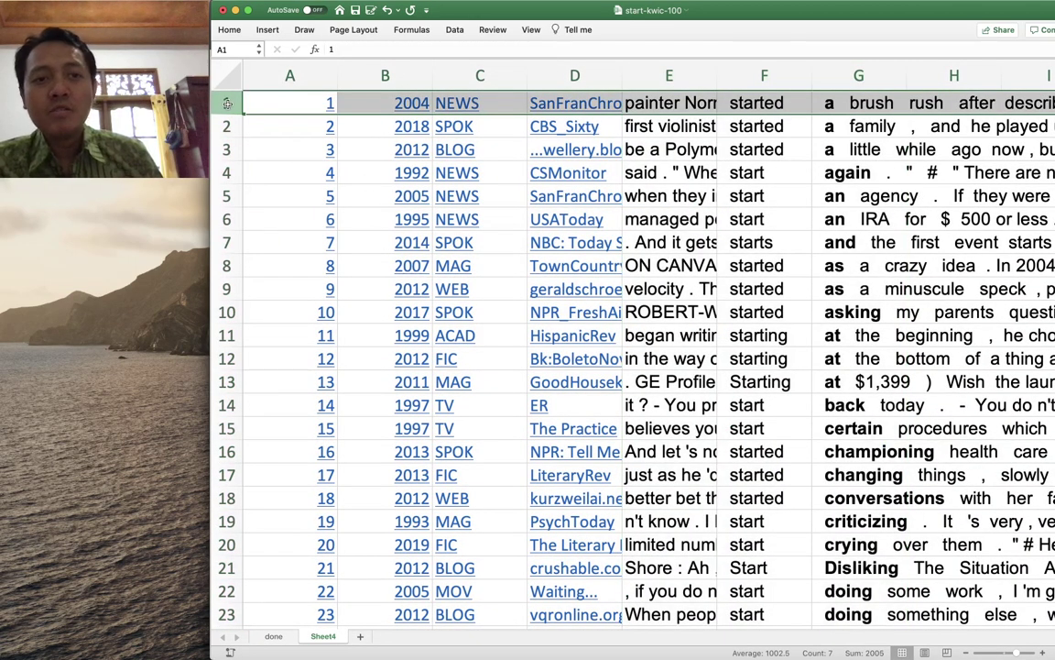
pyautogui.rightClick(227, 103)
pyautogui.press('Escape')
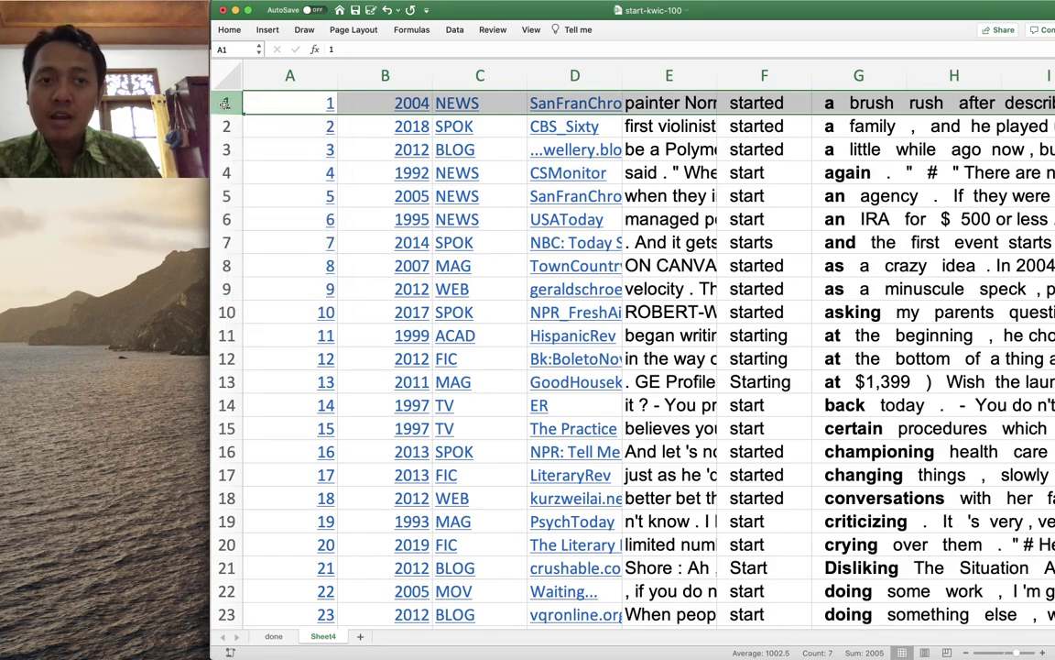
pyautogui.rightClick(225, 104)
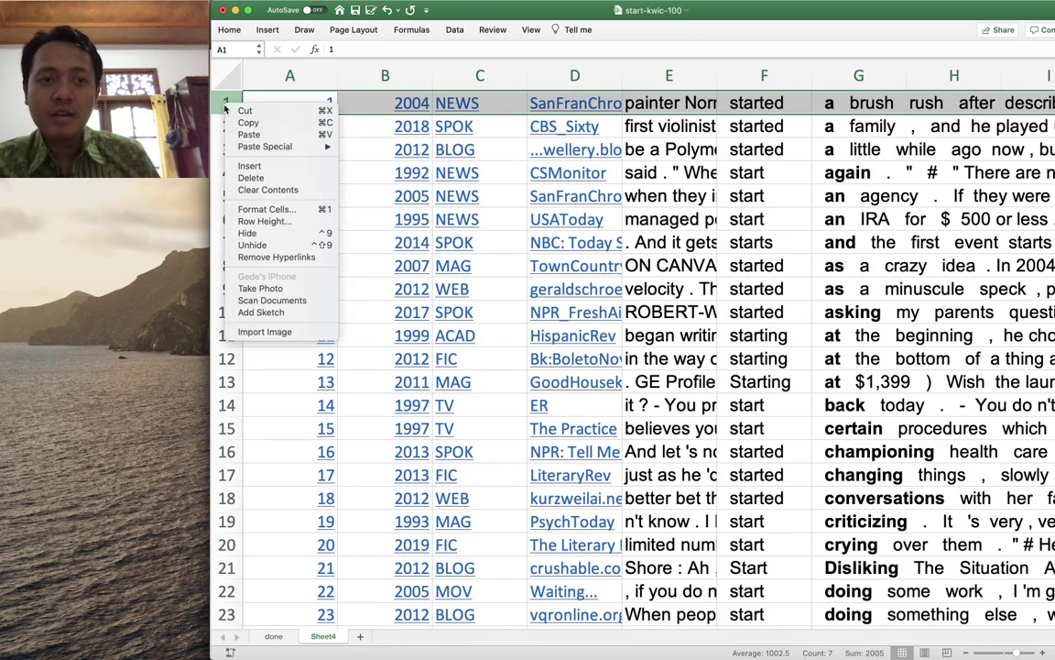
pyautogui.click(249, 167)
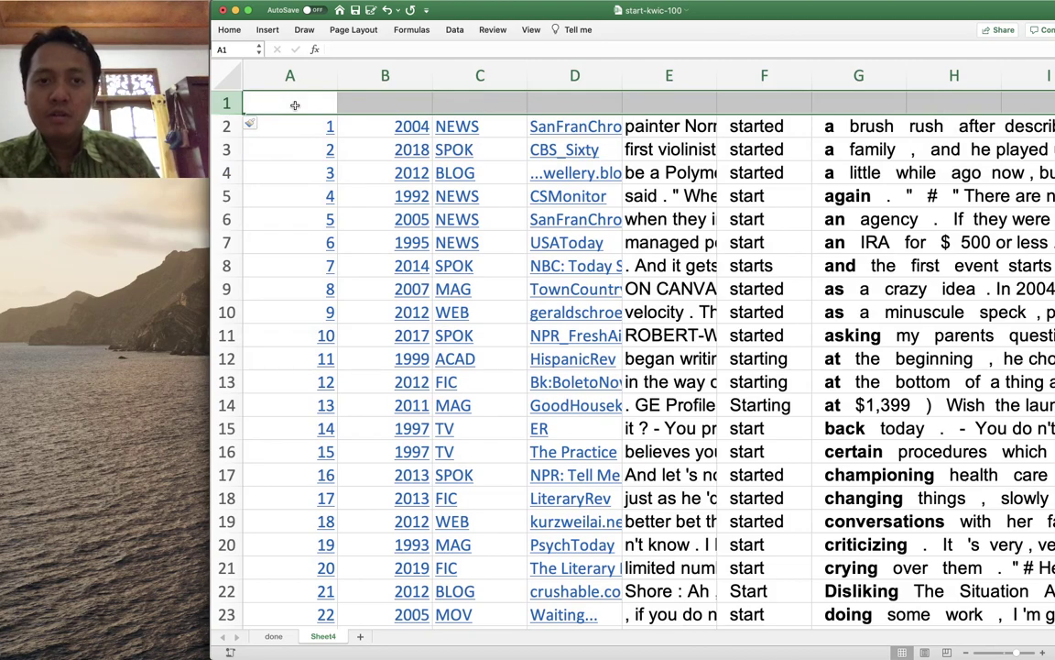
# Enter the headers ID, YEAR, GENRE and FILE in cells A1 to D1.
pyautogui.write('ID')
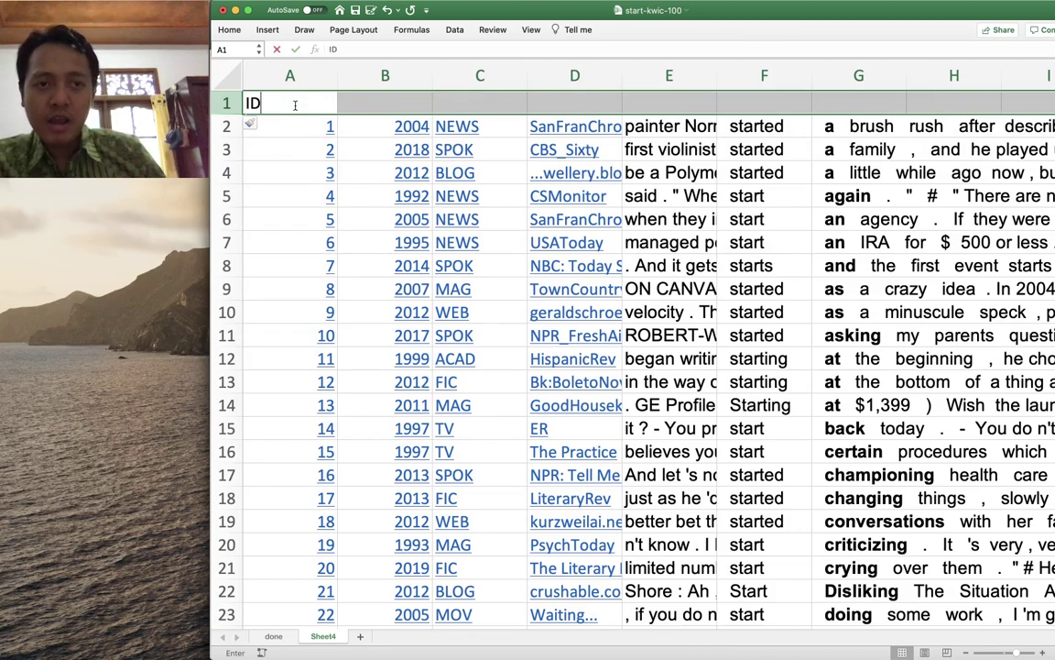
pyautogui.press('Tab')
pyautogui.click(372, 101)
pyautogui.write('YEAR')
pyautogui.press('Tab')
pyautogui.write('GENRE')
pyautogui.press('Tab')
pyautogui.write('FILE')
pyautogui.press('Tab')
# Enter the headers LEFT CONTEXT, NODE and RIGHT CONTEXT in cells E1 to G1.
pyautogui.write('LEFT CONTEXT')
pyautogui.press('Tab')
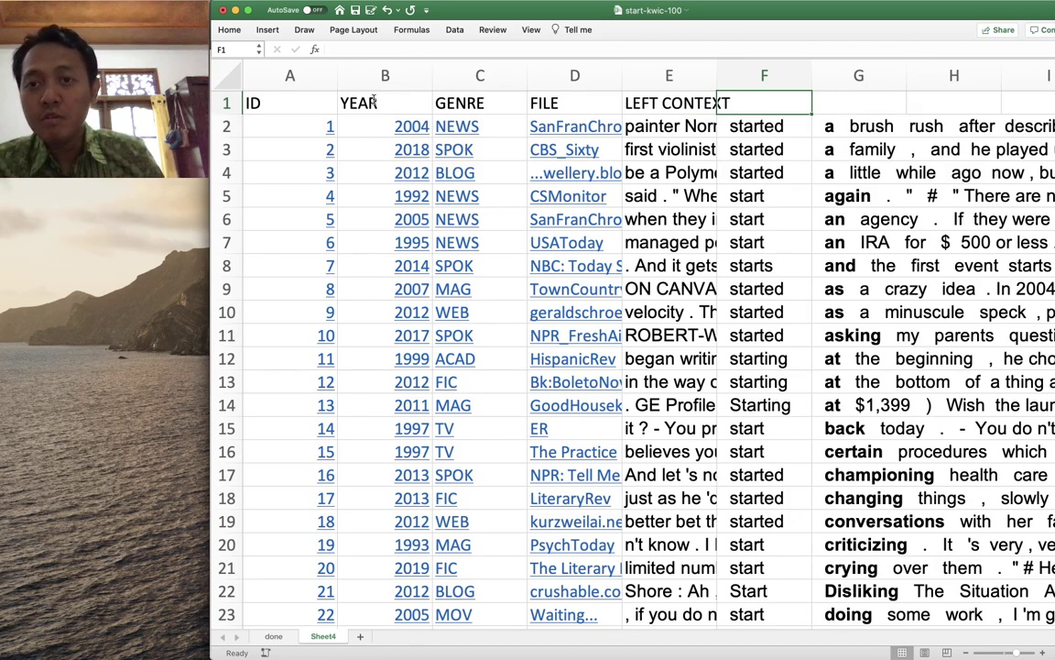
pyautogui.write('NODE')
pyautogui.press('Tab')
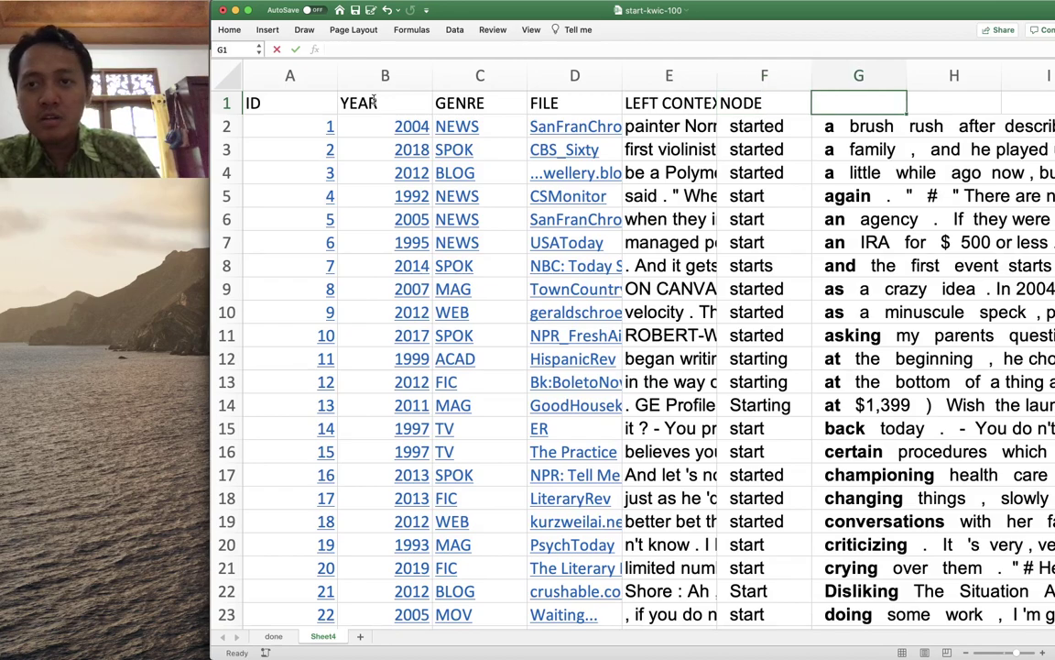
pyautogui.write('RIGHT CONTEXT')
pyautogui.press('Return')
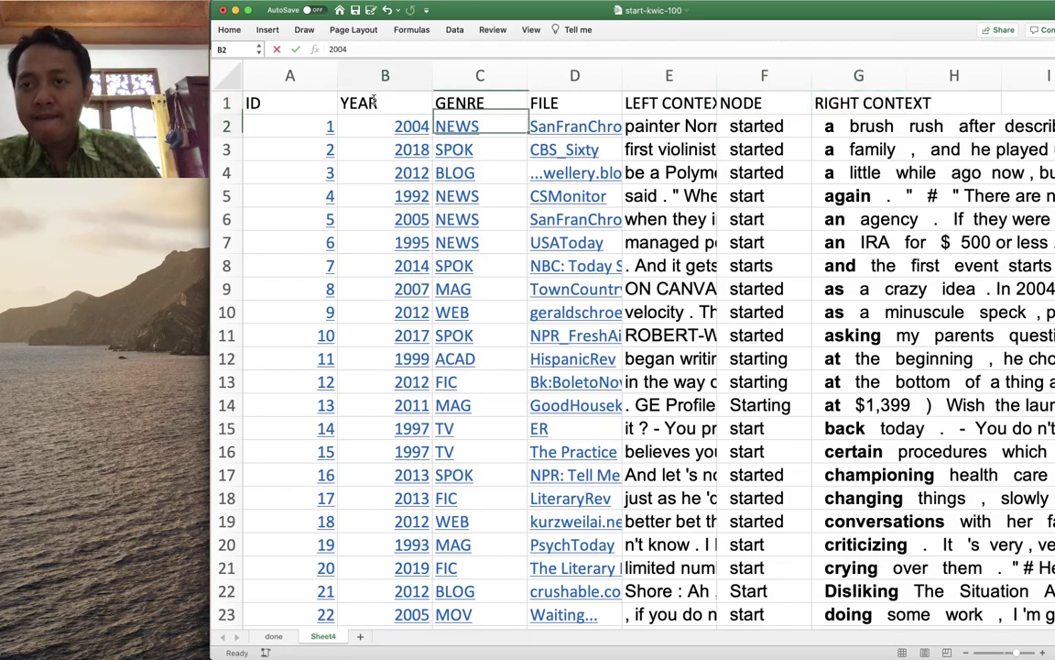
# Freeze the top header row so it stays in view, and check it against the concordance lines further down.
pyautogui.click(225, 103)
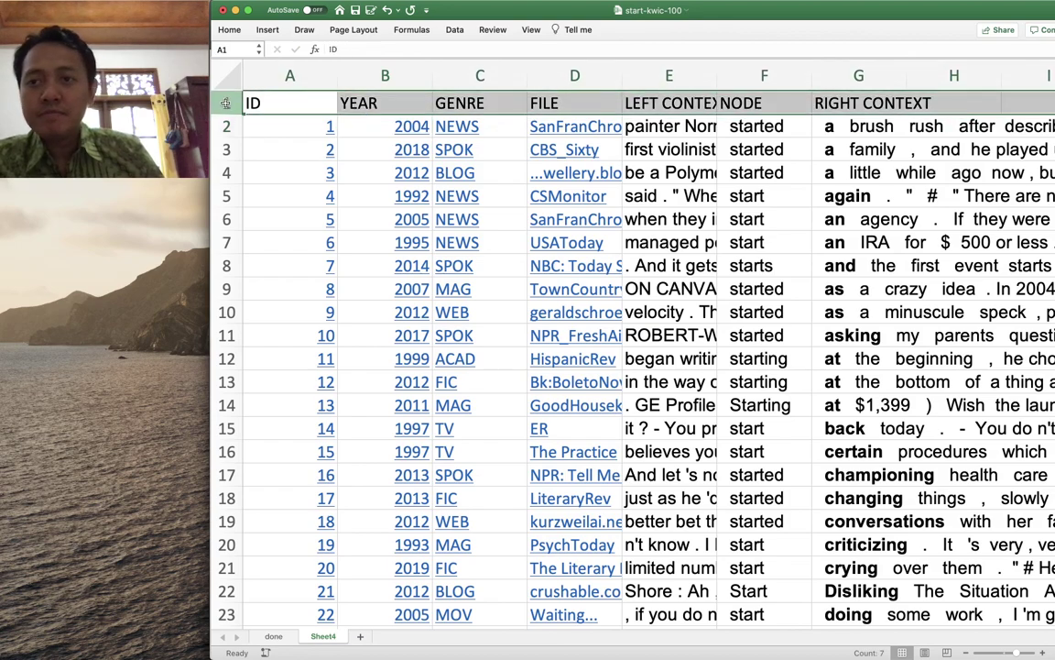
pyautogui.click(224, 31)
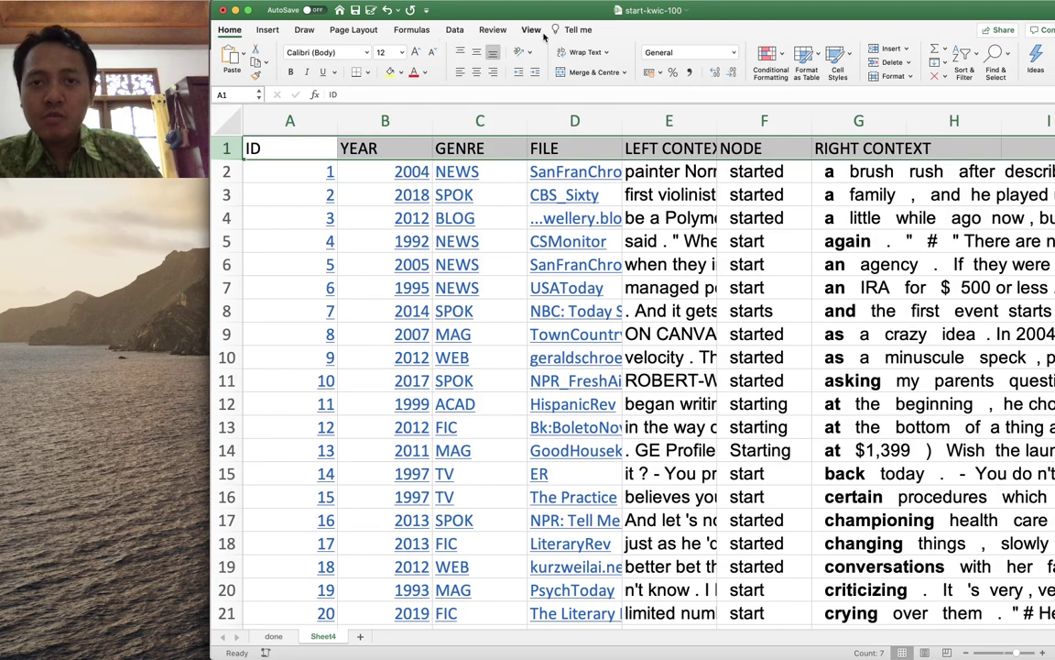
pyautogui.click(531, 30)
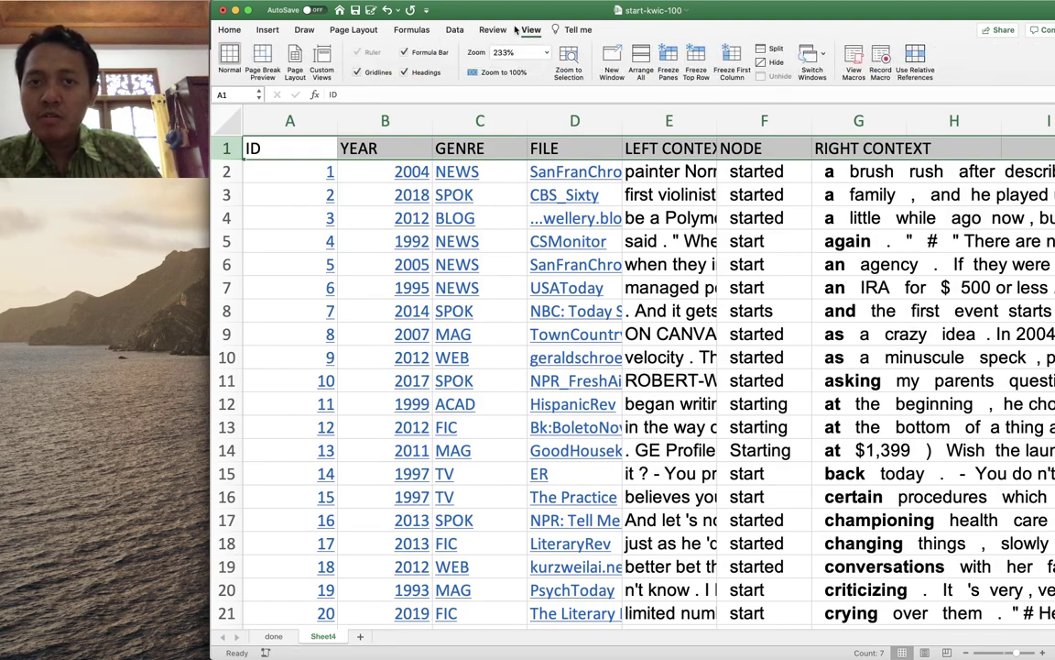
pyautogui.click(696, 57)
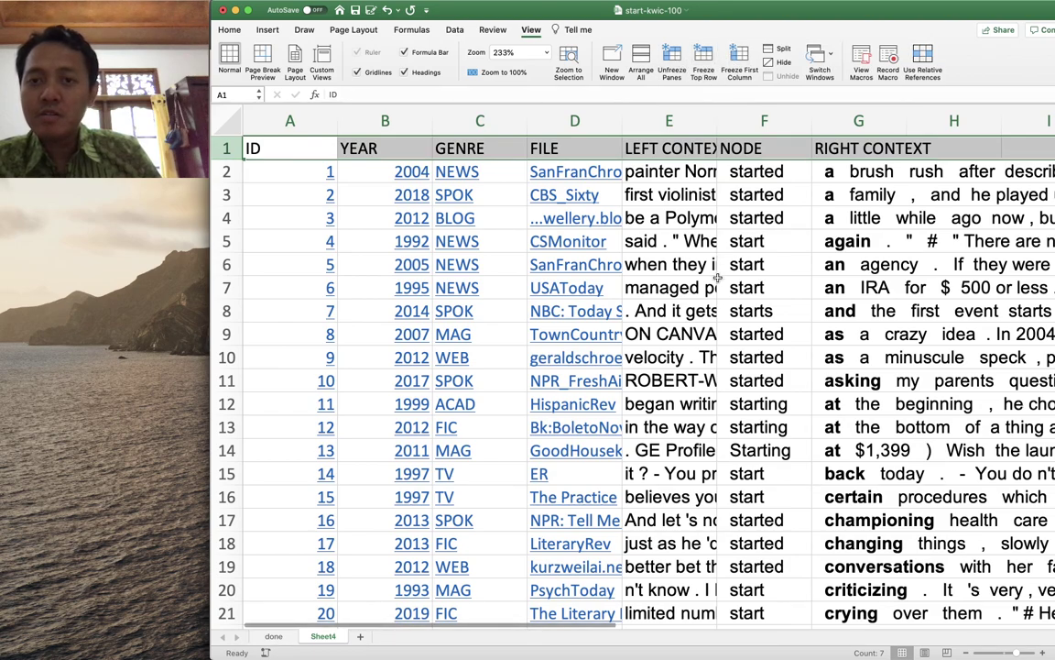
pyautogui.scroll(-5, 717, 278)
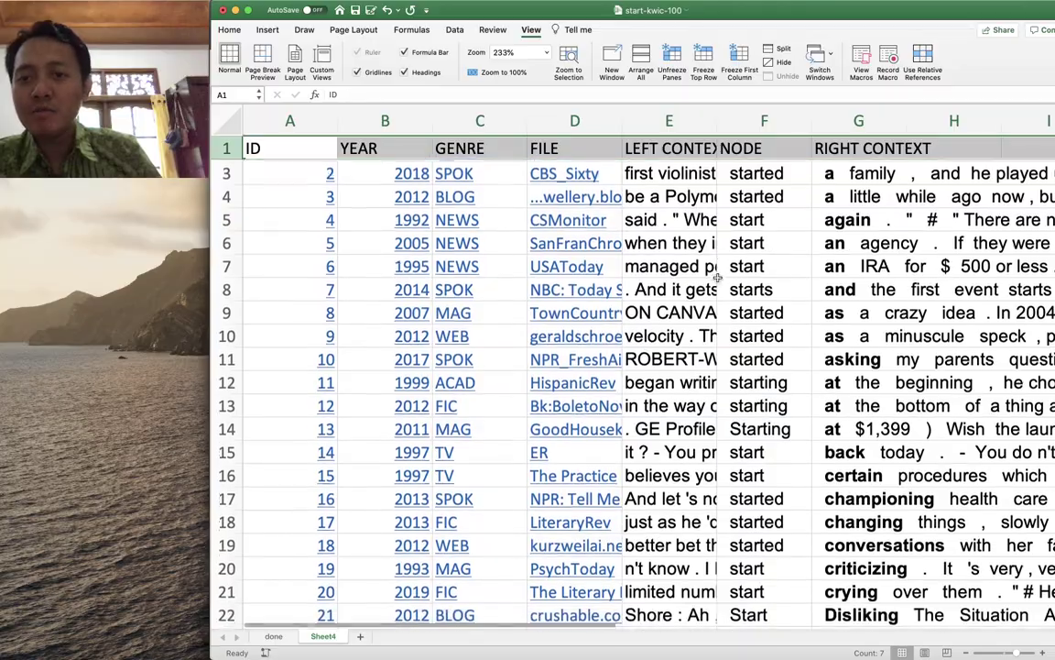
pyautogui.scroll(-15, 718, 278)
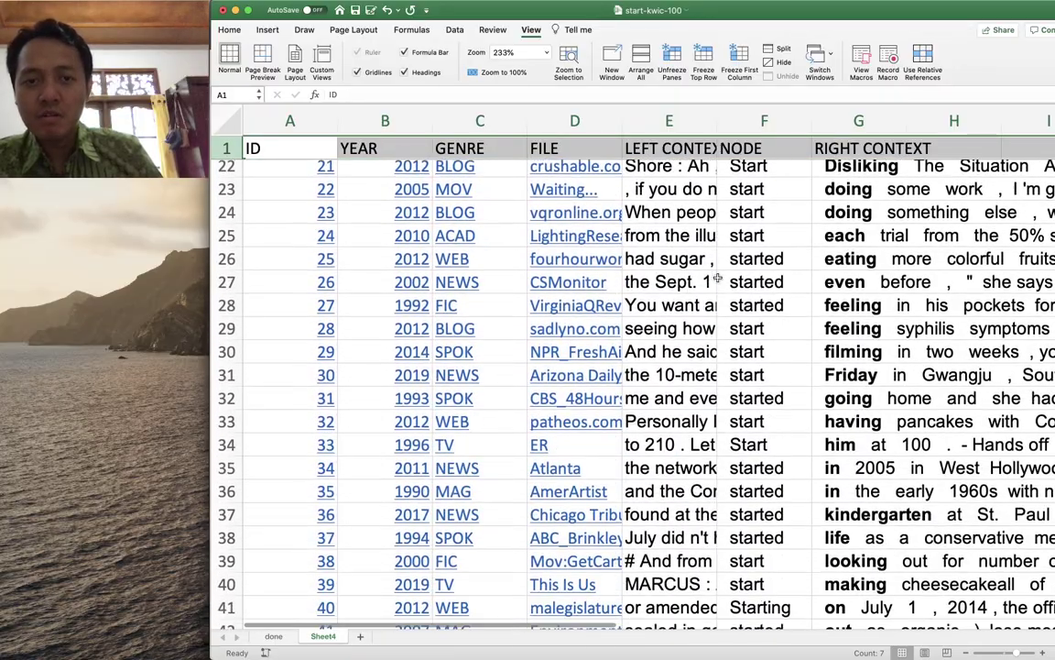
pyautogui.scroll(-4, 717, 277)
pyautogui.scroll(20, 717, 278)
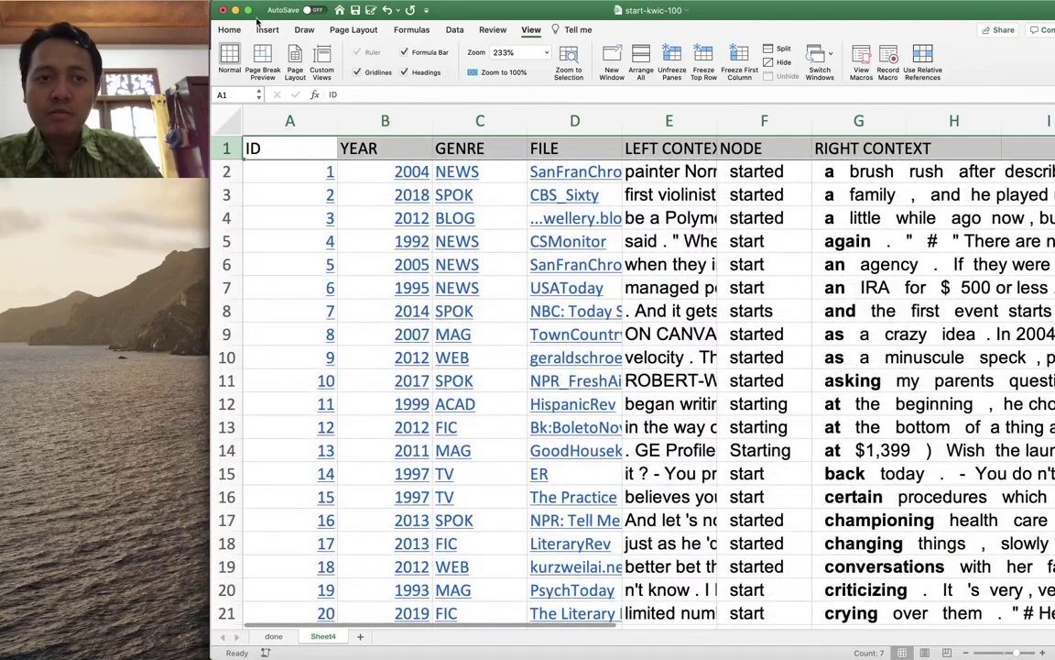
# Set the horizontal alignment of the concordance columns: LEFT CONTEXT to right, NODE to centre and RIGHT CONTEXT to left.
pyautogui.click(227, 31)
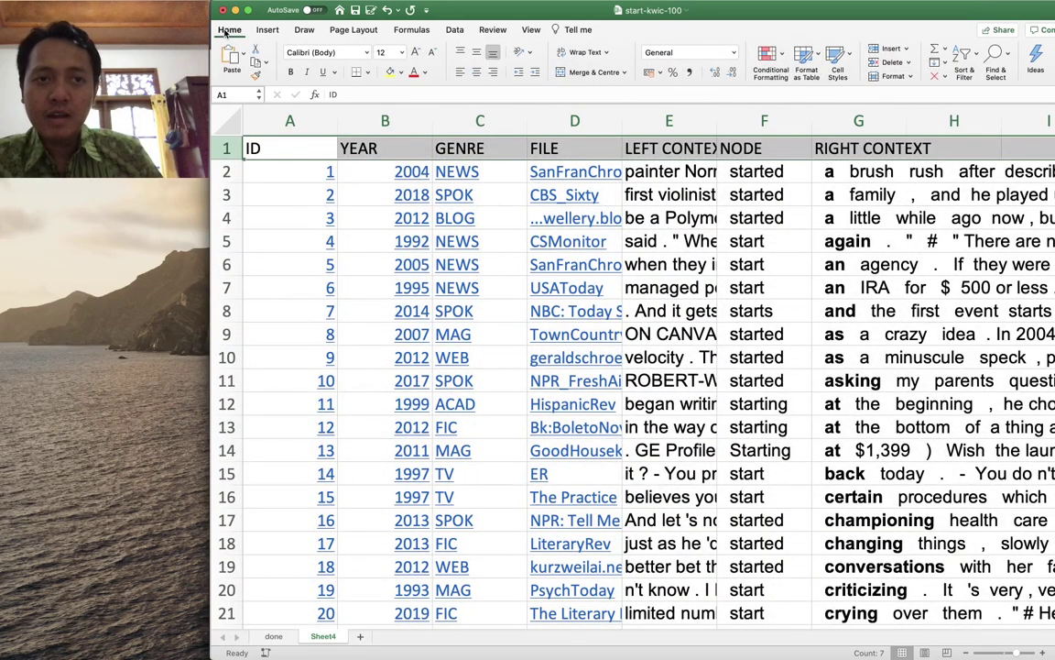
pyautogui.click(670, 122)
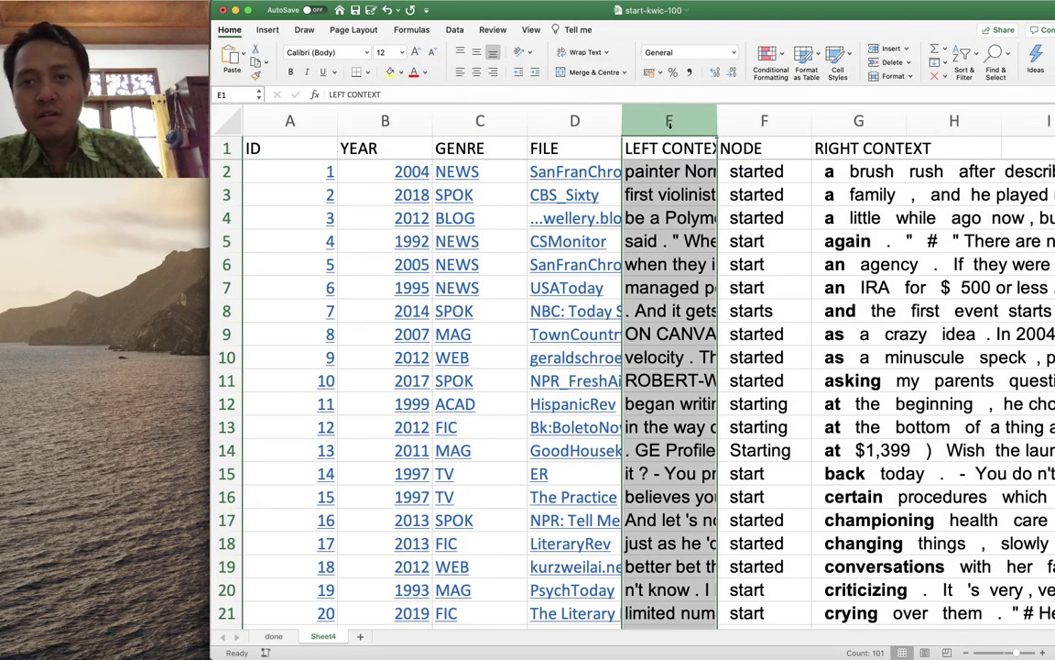
pyautogui.click(493, 73)
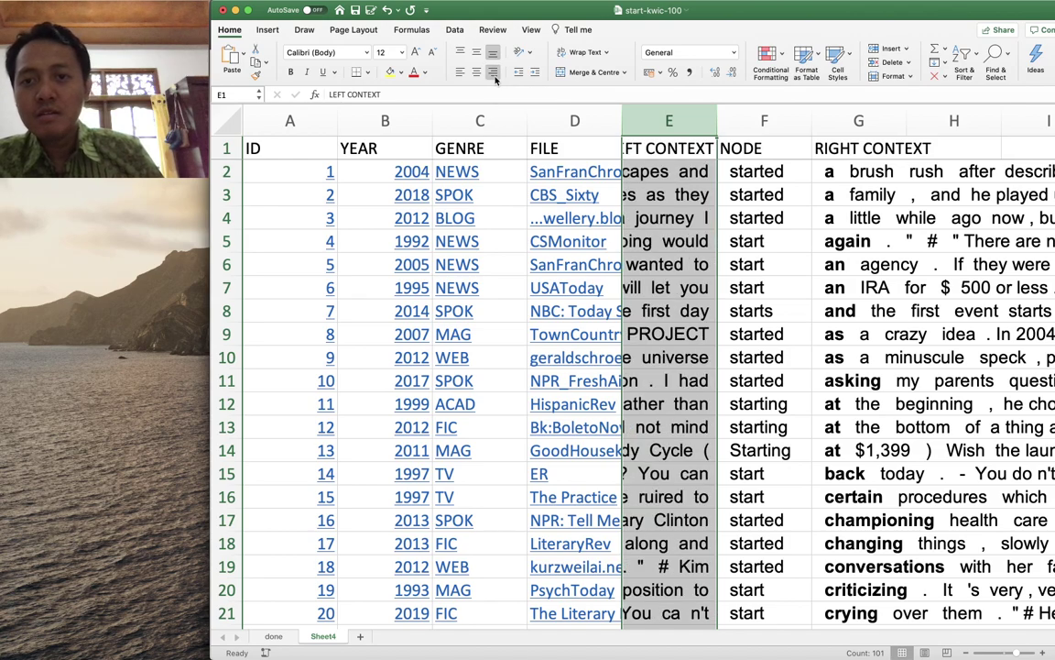
pyautogui.click(744, 122)
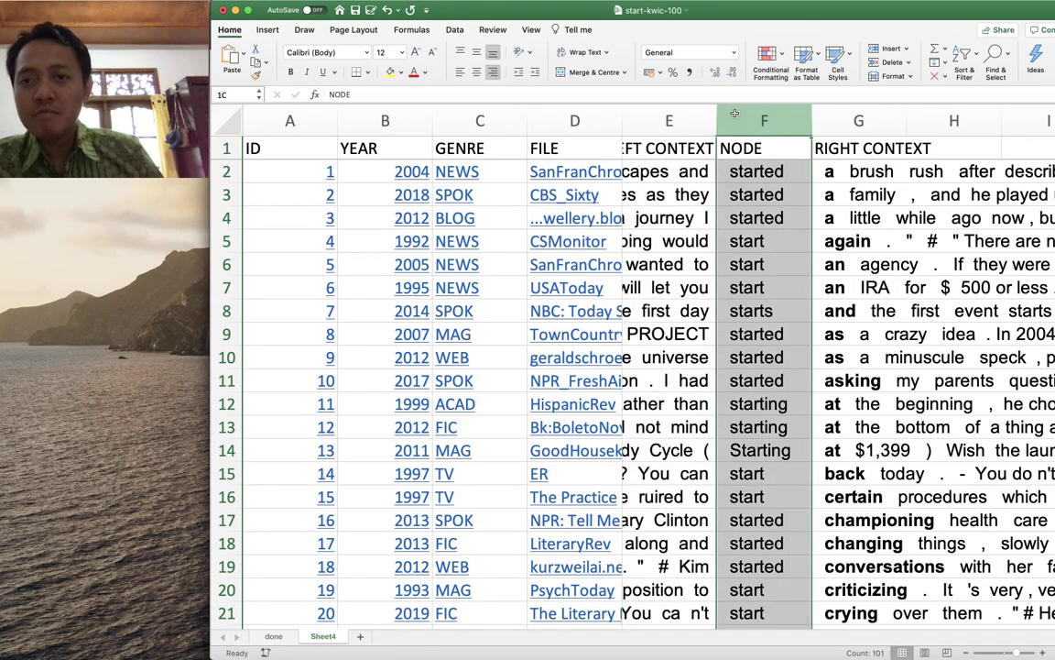
pyautogui.click(476, 73)
pyautogui.click(859, 121)
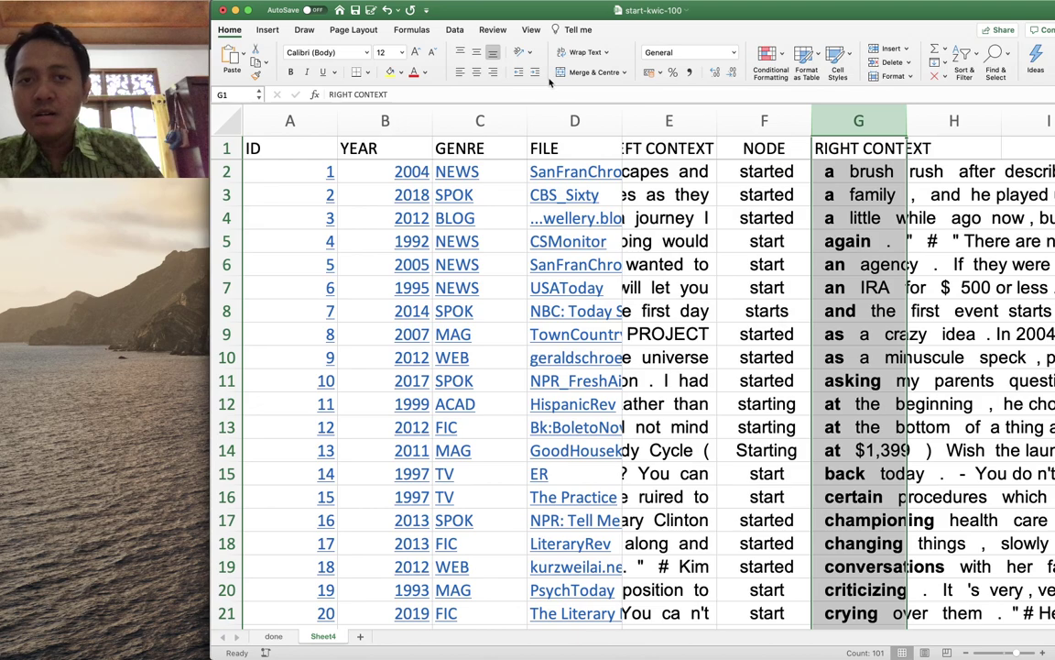
pyautogui.click(459, 72)
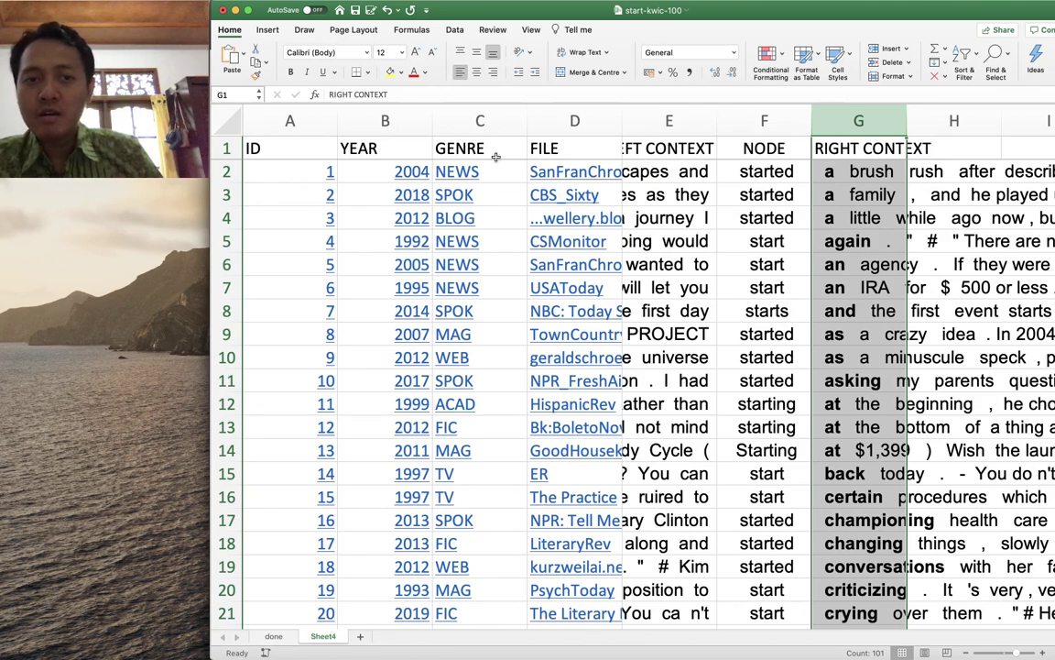
# Narrow the FILE, ID, YEAR and GENRE columns to give the context columns more room.
pyautogui.moveTo(631, 122); pyautogui.dragTo(603, 121)
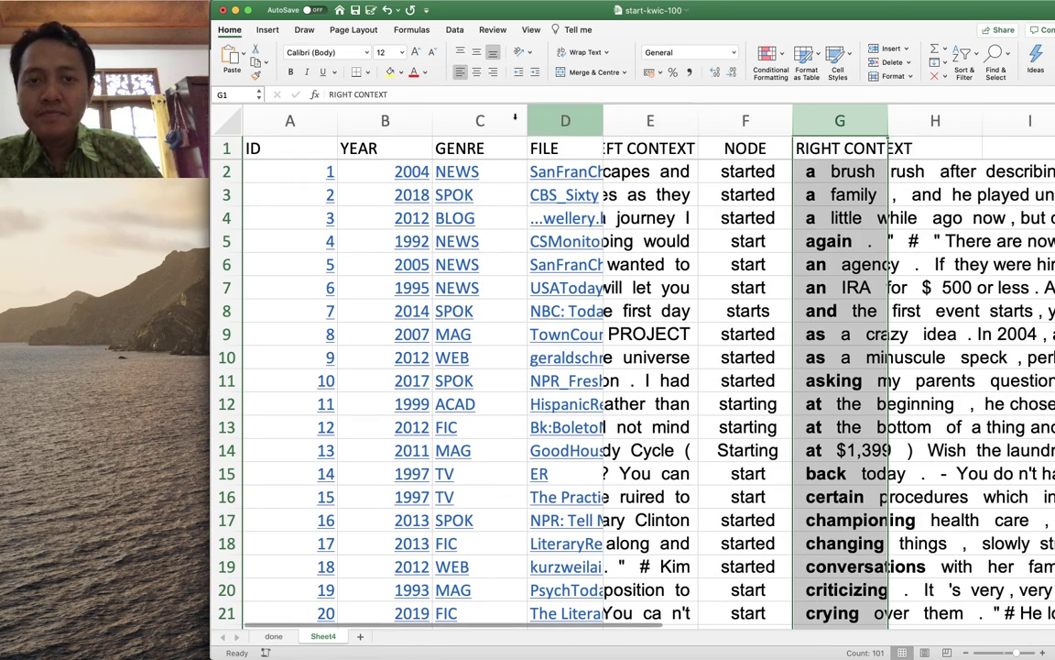
pyautogui.moveTo(340, 122); pyautogui.dragTo(303, 122)
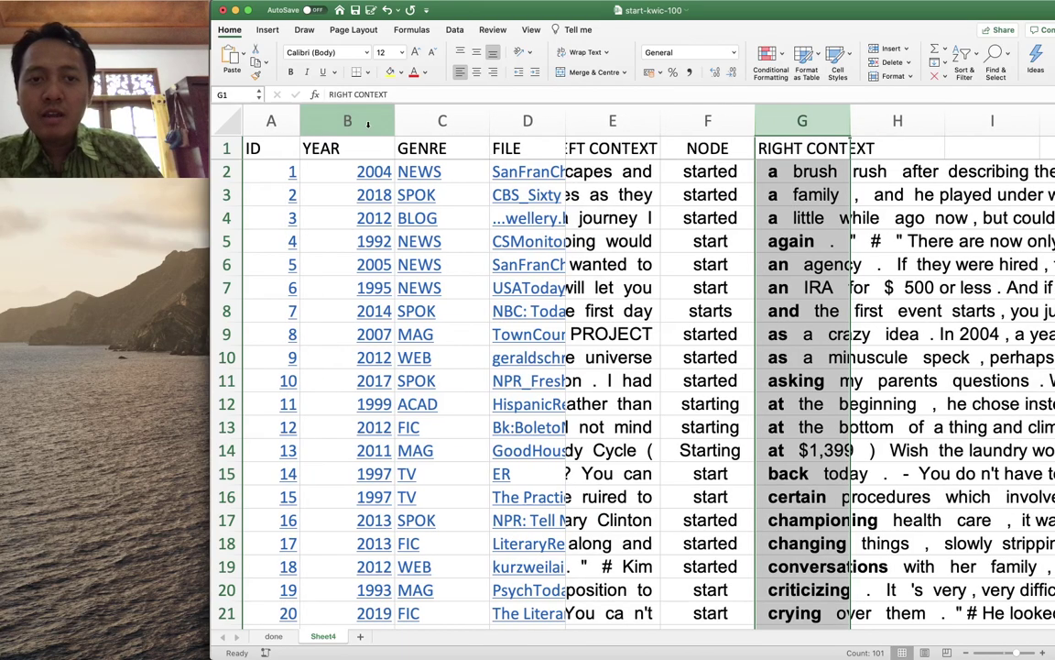
pyautogui.moveTo(391, 121); pyautogui.dragTo(371, 121)
pyautogui.moveTo(458, 121); pyautogui.dragTo(439, 124)
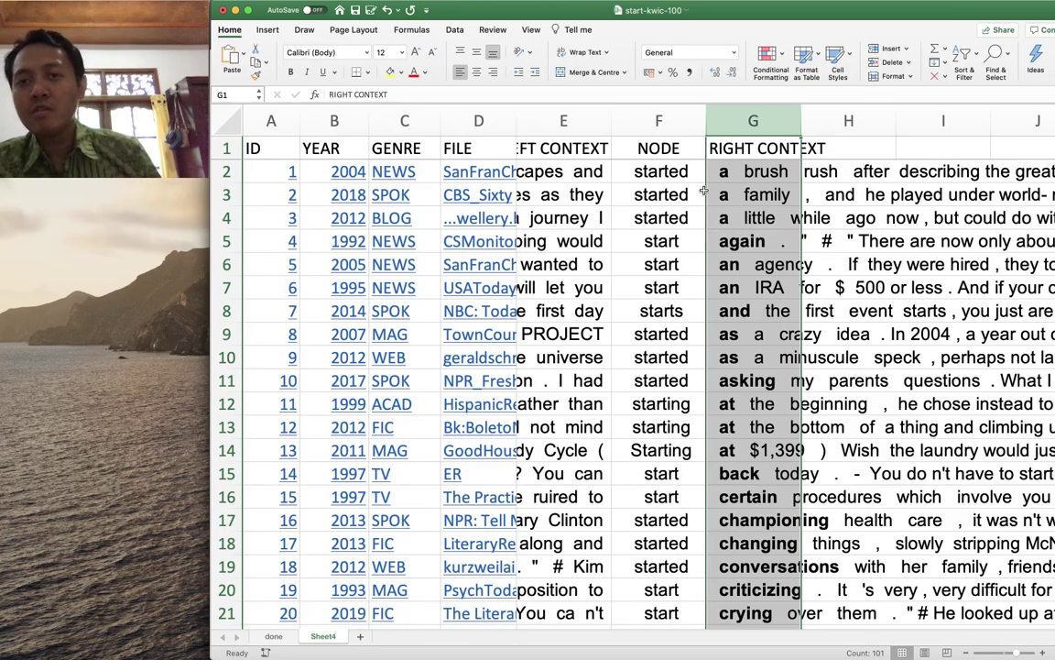
pyautogui.hscroll(6, 674, 279)
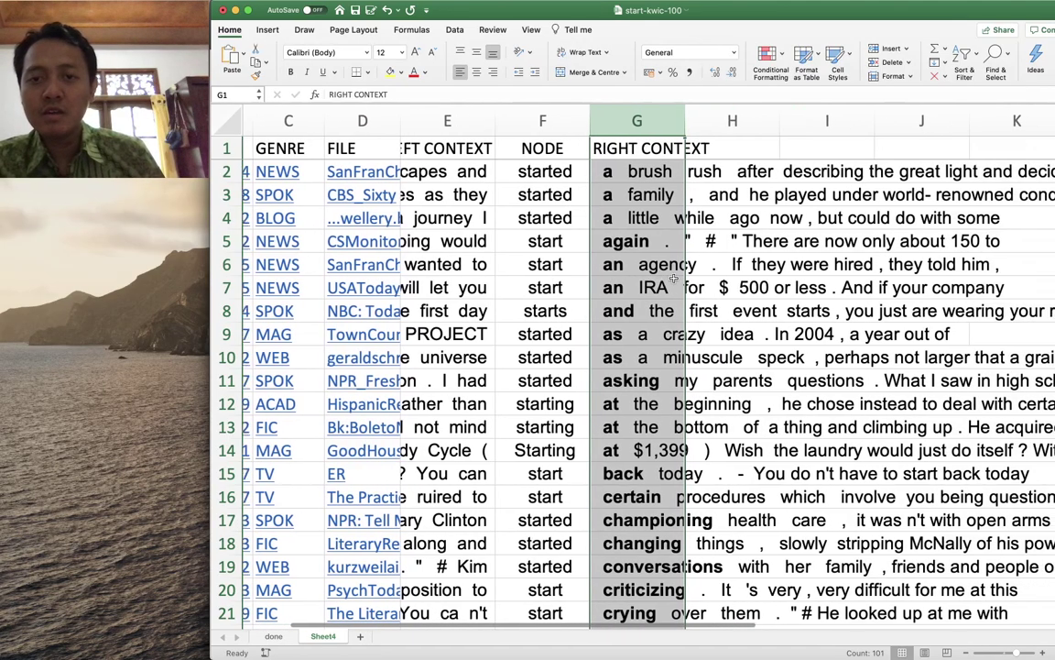
pyautogui.hscroll(-4, 673, 279)
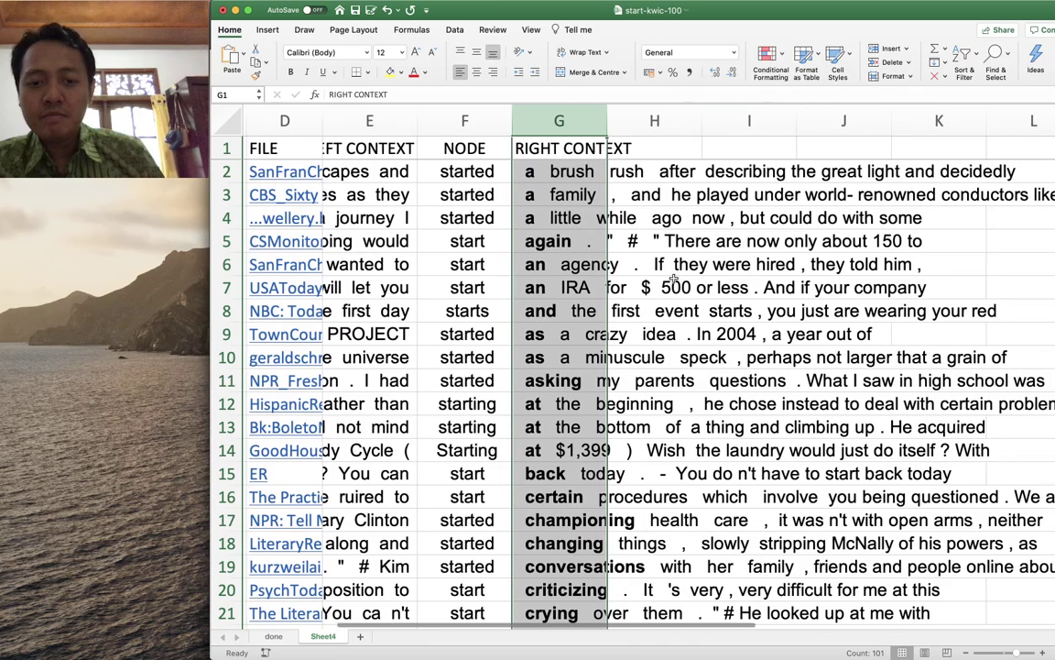
pyautogui.hscroll(-2, 674, 279)
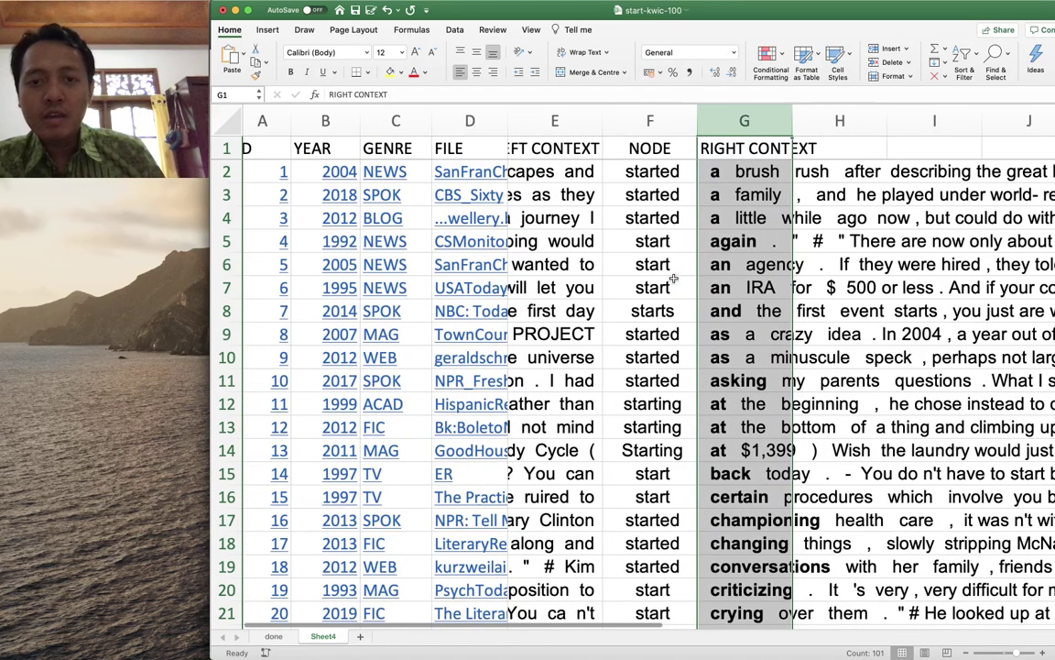